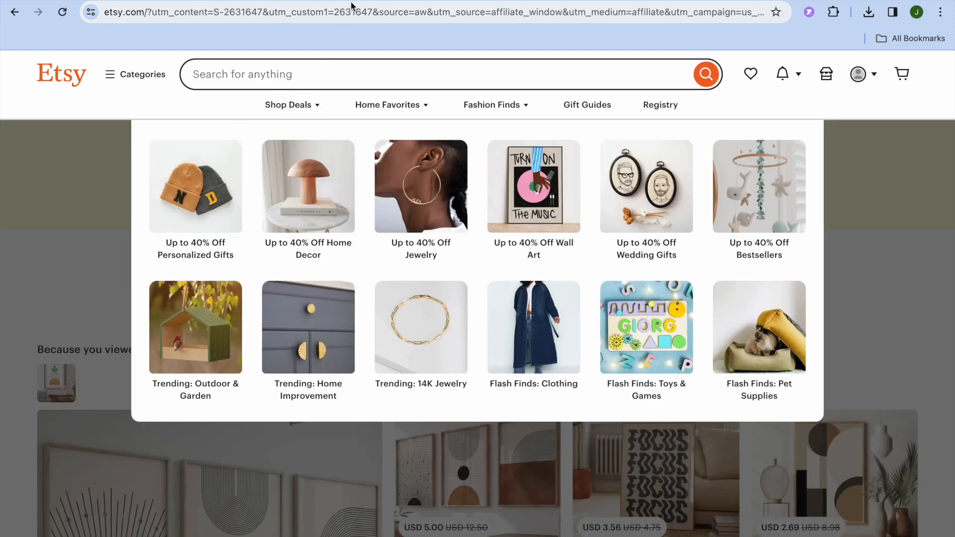
Switch to Printful and open the Stores page
click(359, 0)
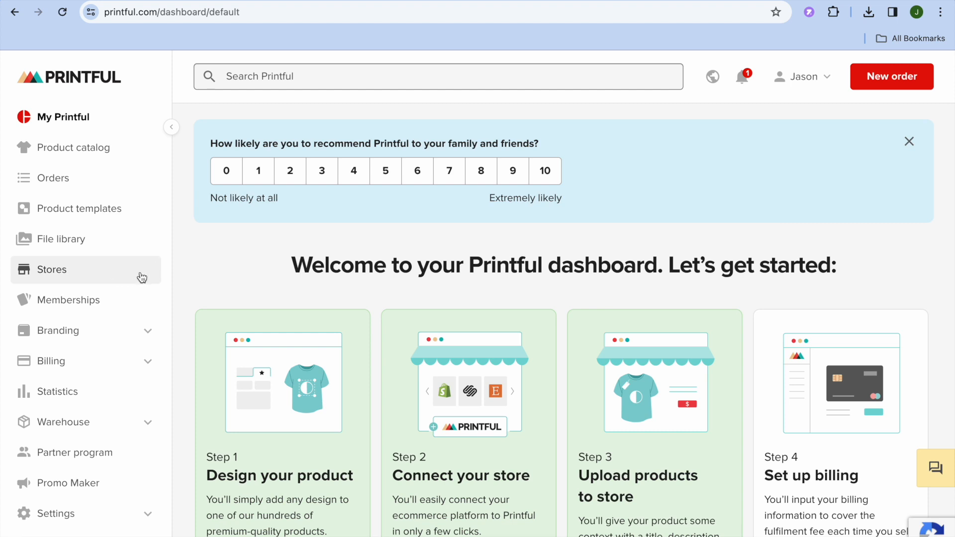
click(69, 277)
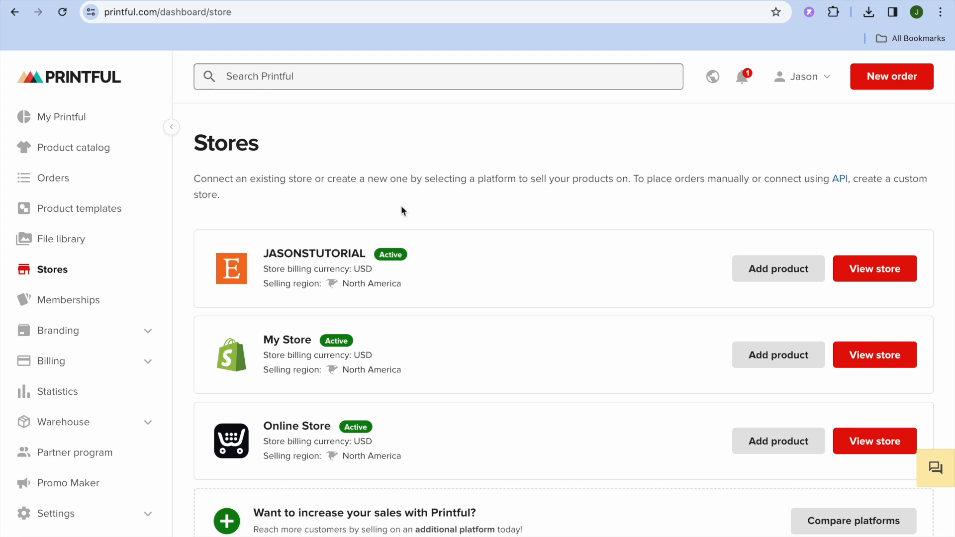
Look over the ecommerce platforms available for connecting a new store and return to the store list
scroll(401, 205, down, 7)
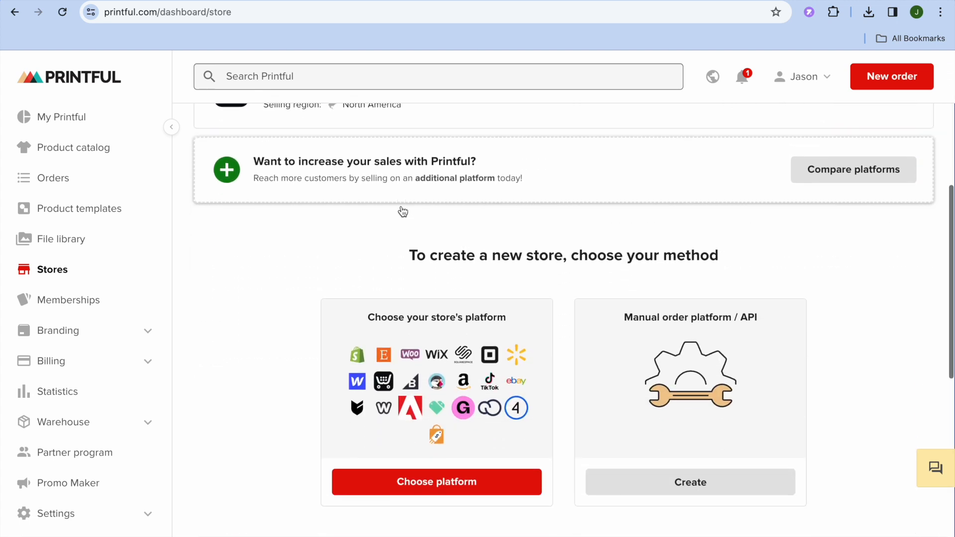
scroll(403, 211, down, 3)
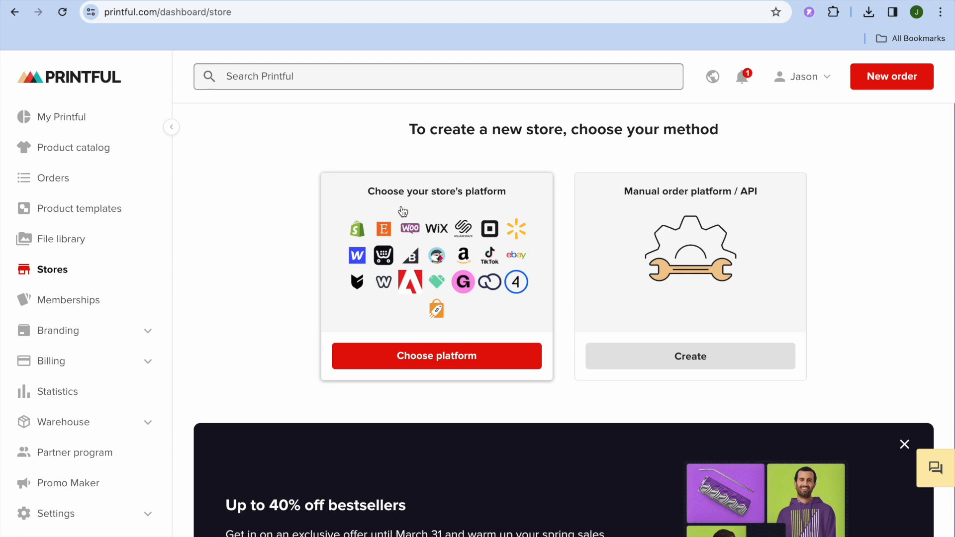
click(401, 356)
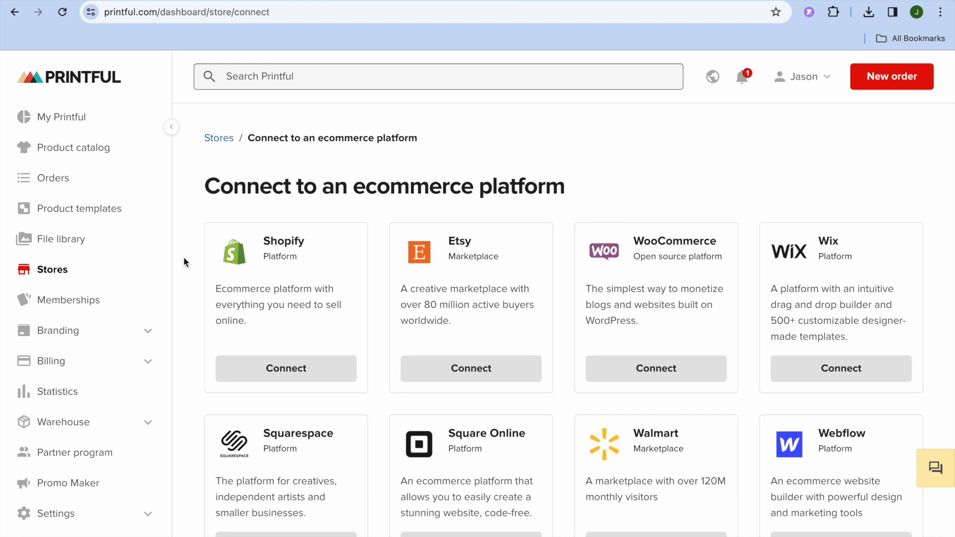
click(220, 142)
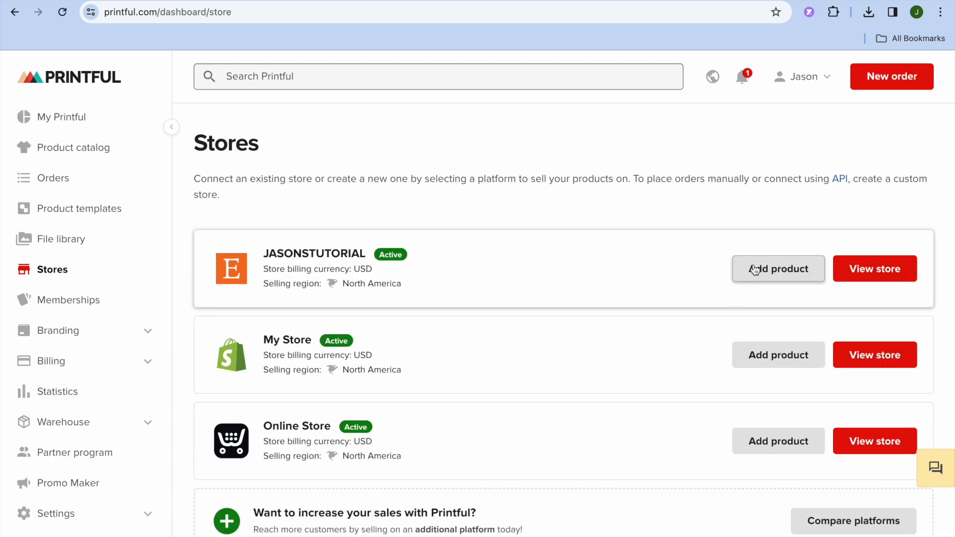
Start adding a product to the Etsy store and choose the white Unisex Premium T-Shirt from the new products
click(763, 278)
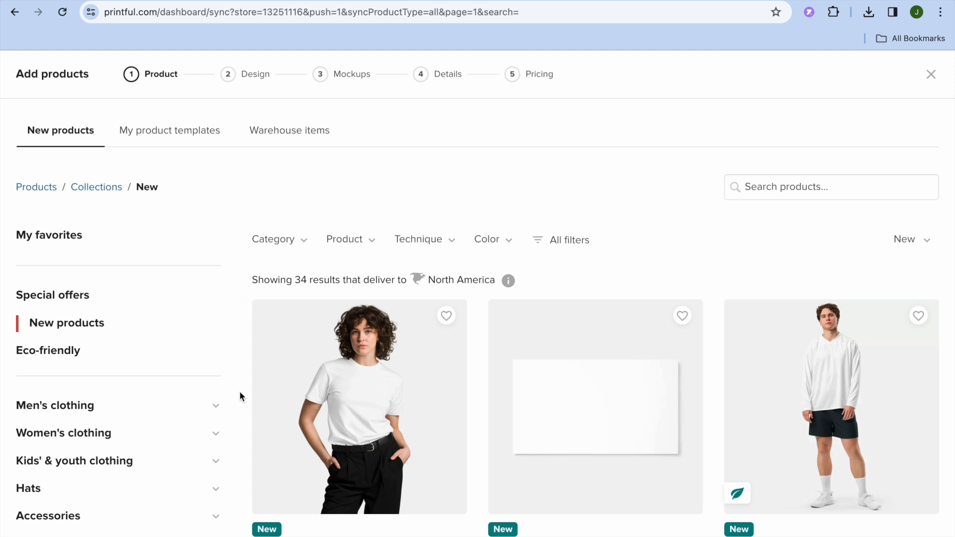
click(215, 406)
click(214, 406)
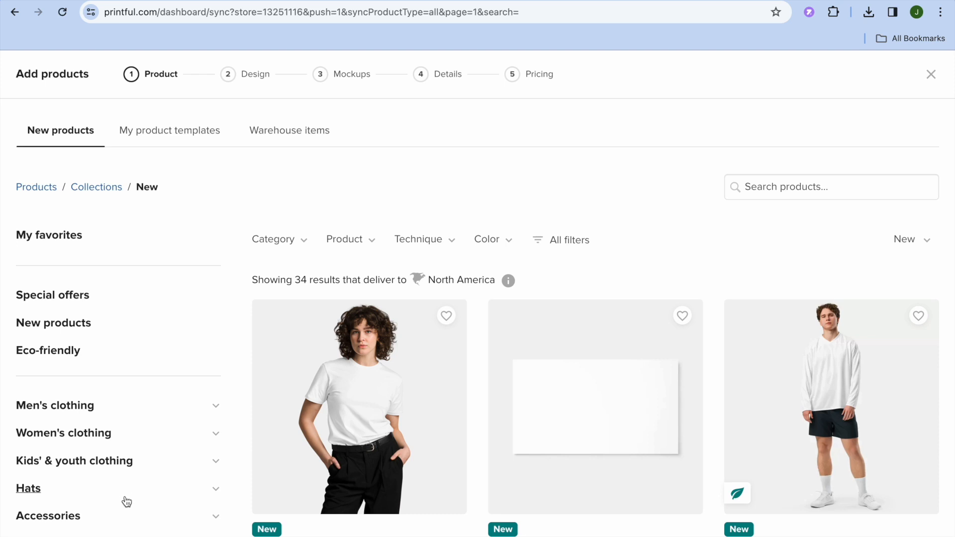
right_click(241, 504)
click(228, 464)
click(771, 186)
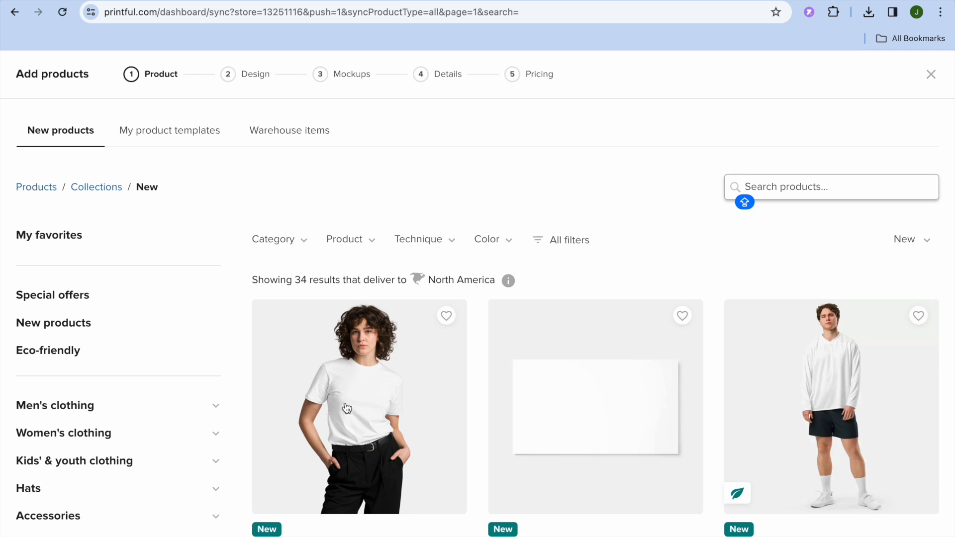
click(378, 396)
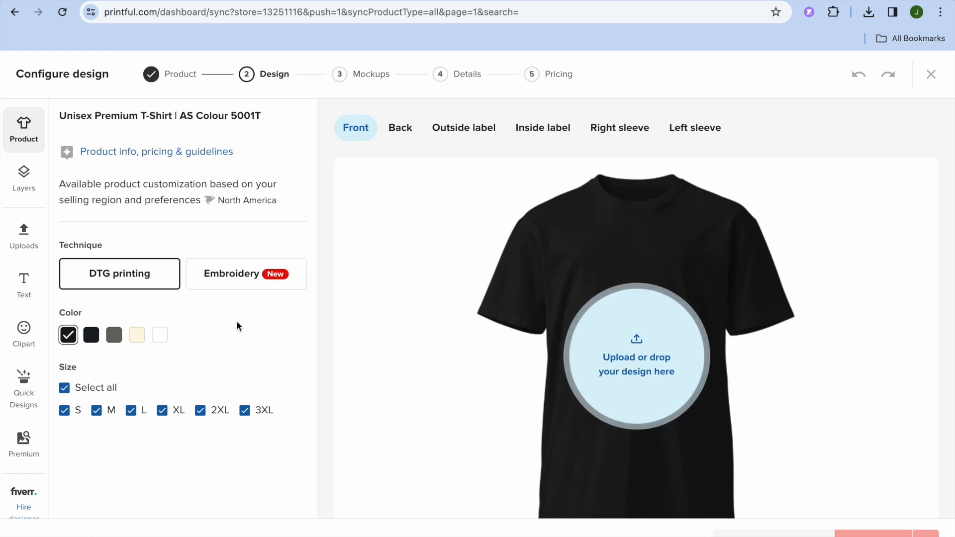
Look through the file library, the clipart collection and the text presets offered for the T-shirt design
click(23, 239)
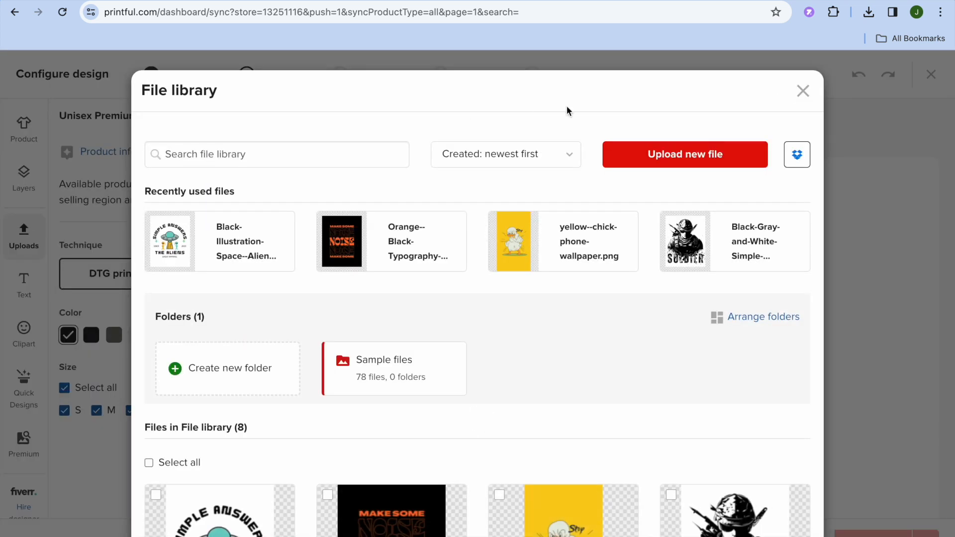
click(802, 92)
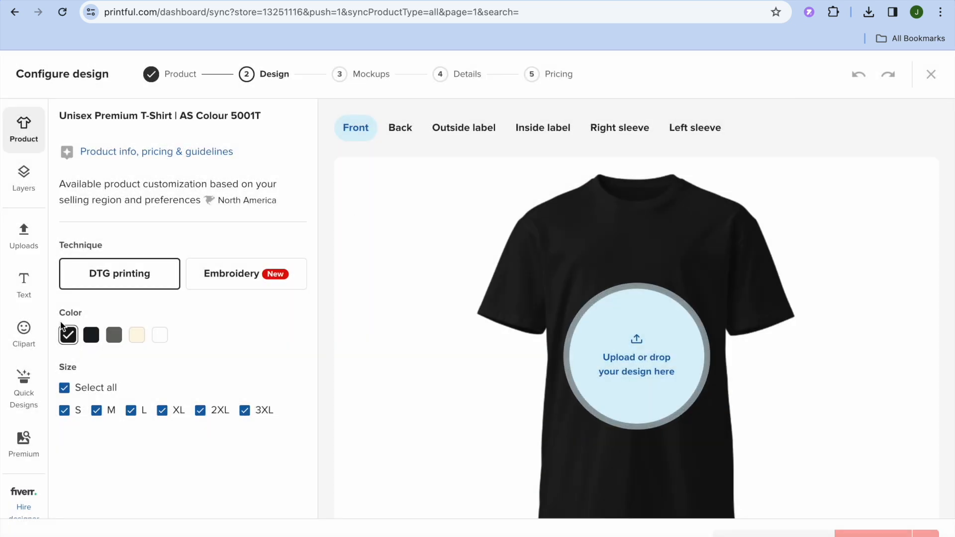
click(23, 332)
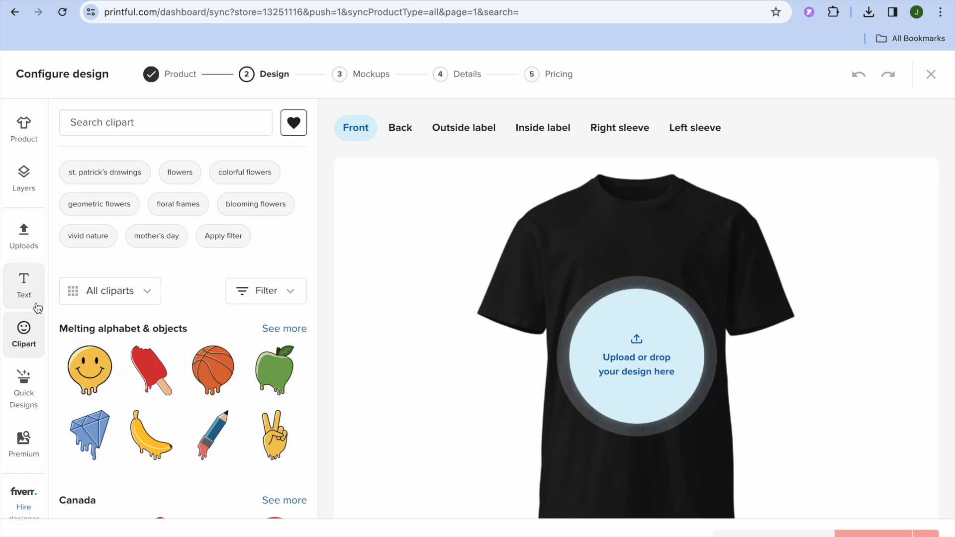
click(27, 283)
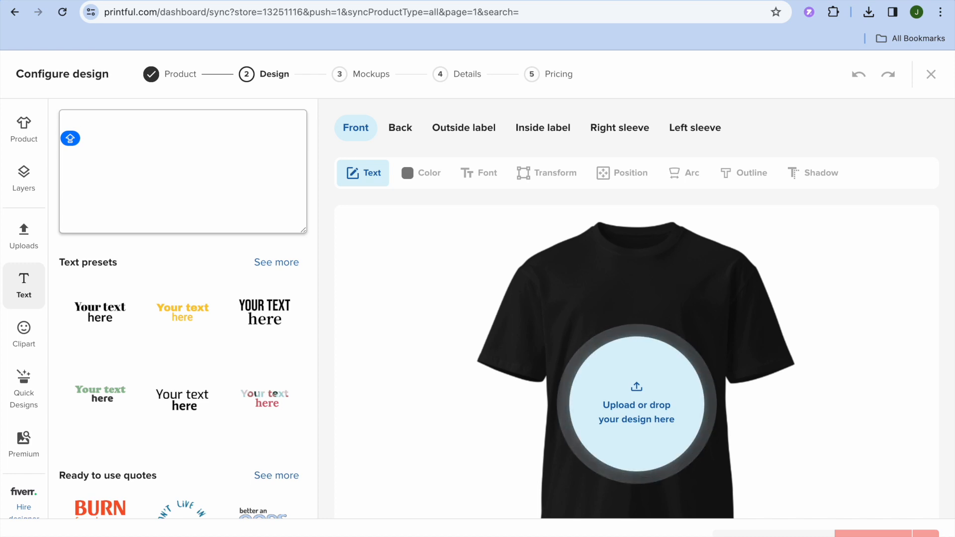
Switch to Canva and open its T-Shirt template collection
click(72, 1)
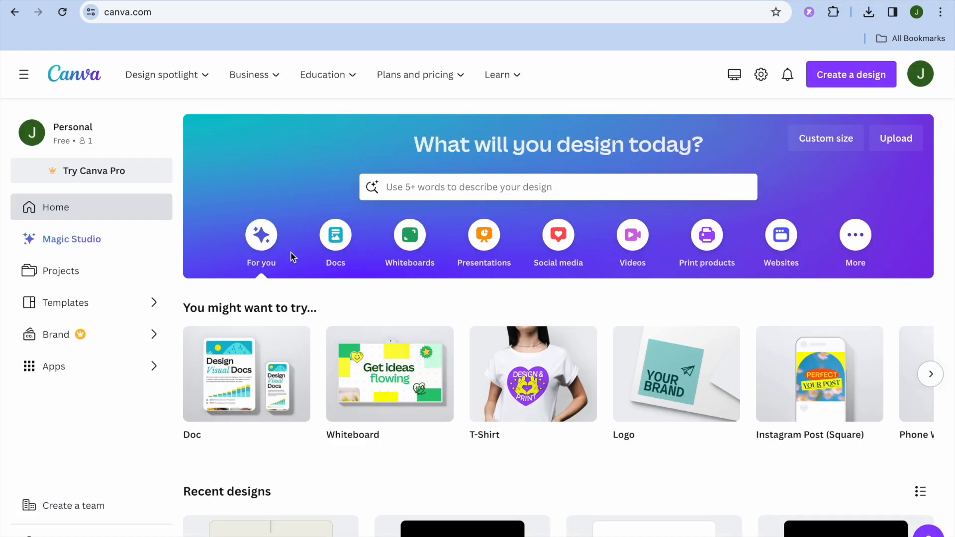
click(455, 188)
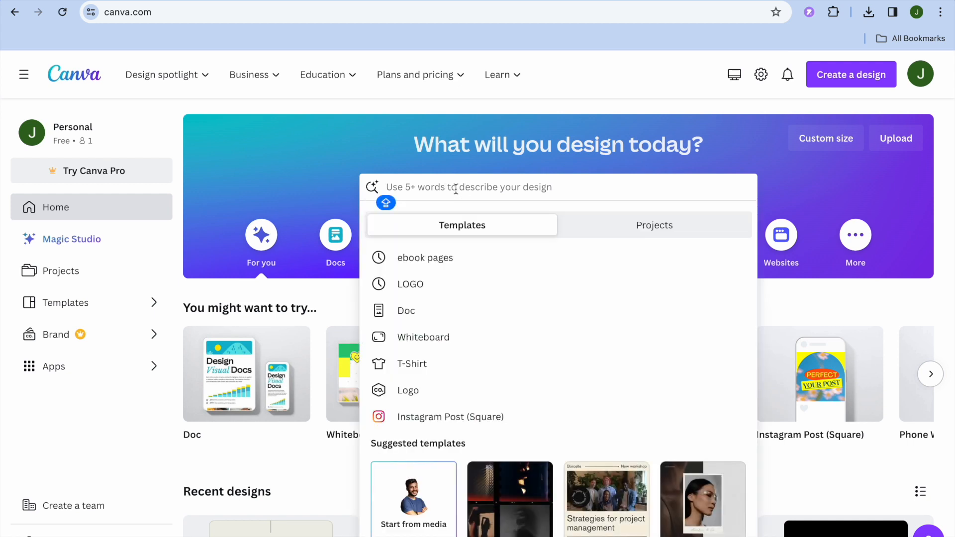
click(429, 362)
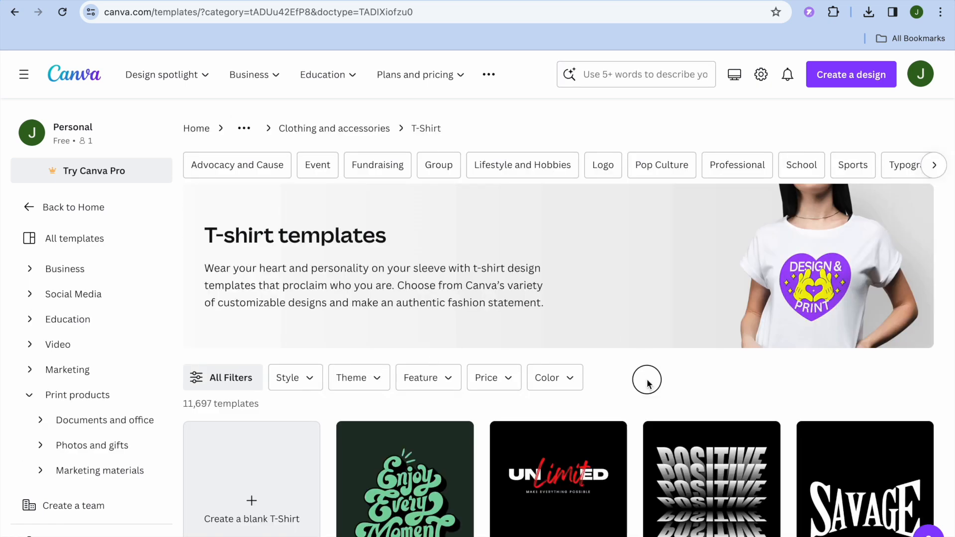
Browse the T-shirt templates and start customizing the Green Typographic Quote T-Shirts template
scroll(647, 384, down, 3)
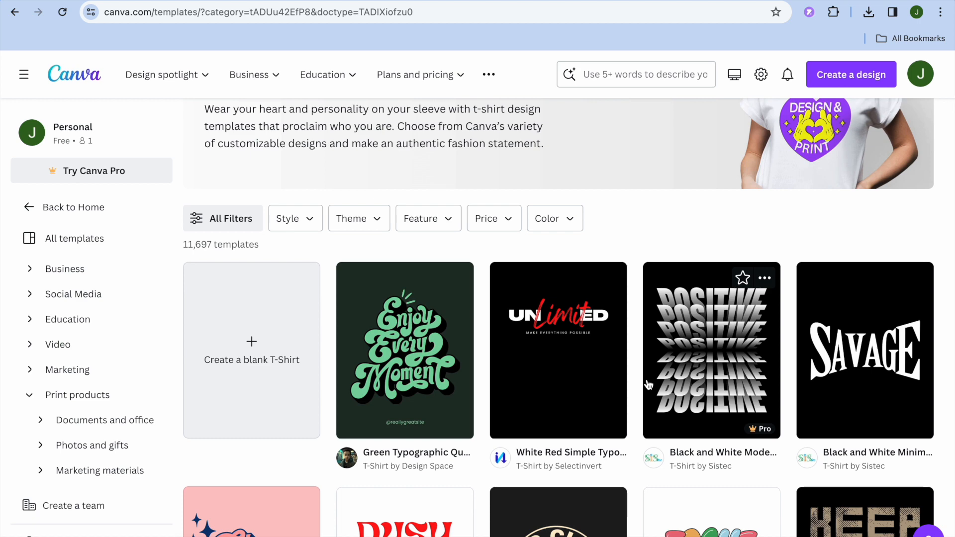
scroll(649, 383, down, 7)
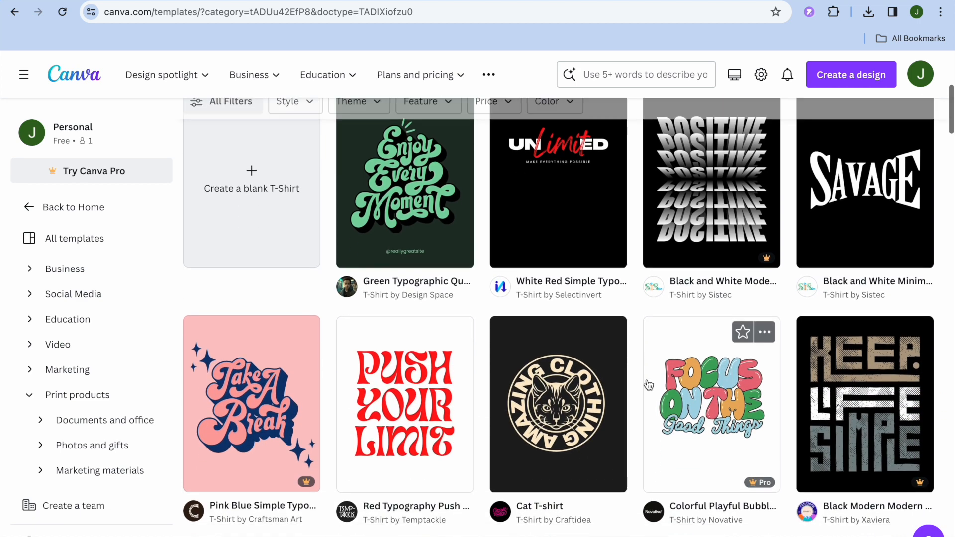
scroll(648, 384, down, 3)
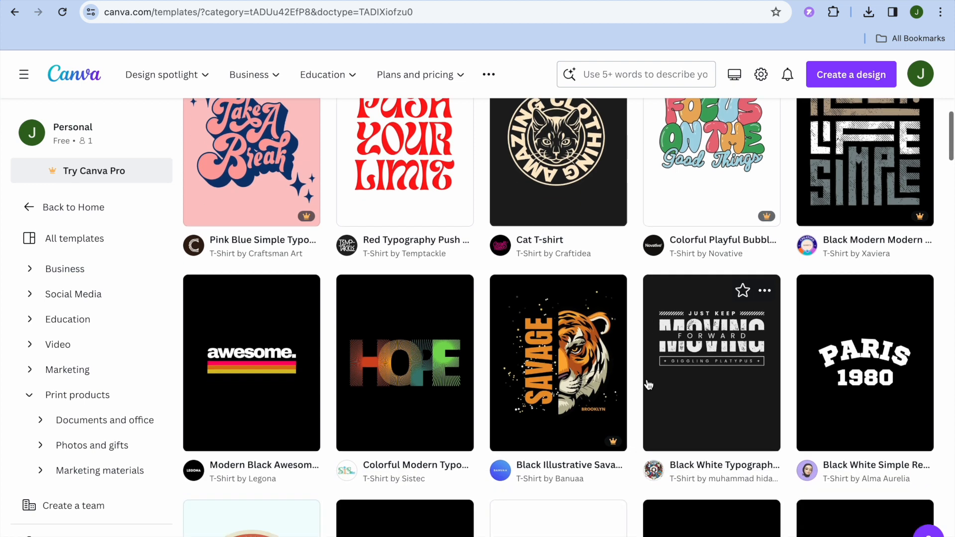
scroll(648, 384, down, 3)
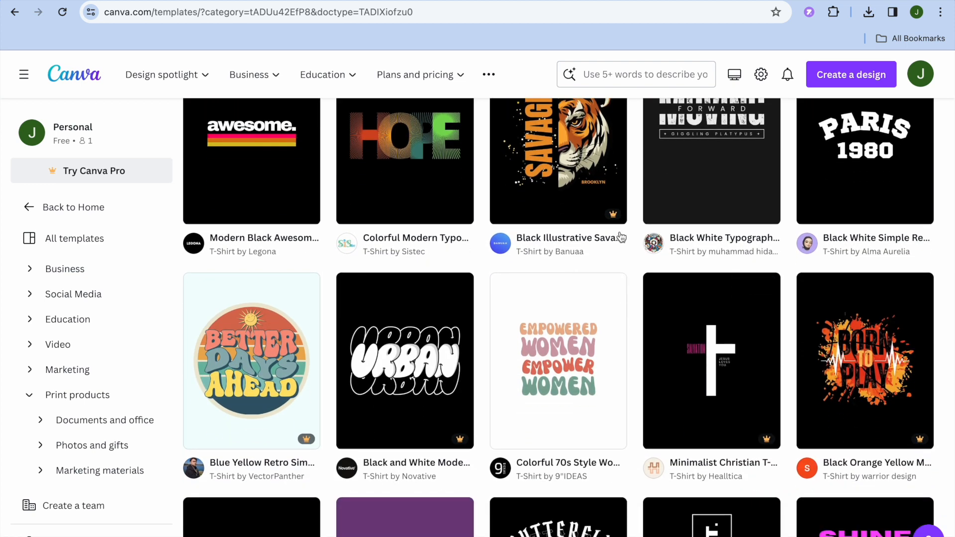
mouse_move(611, 215)
scroll(640, 270, down, 3)
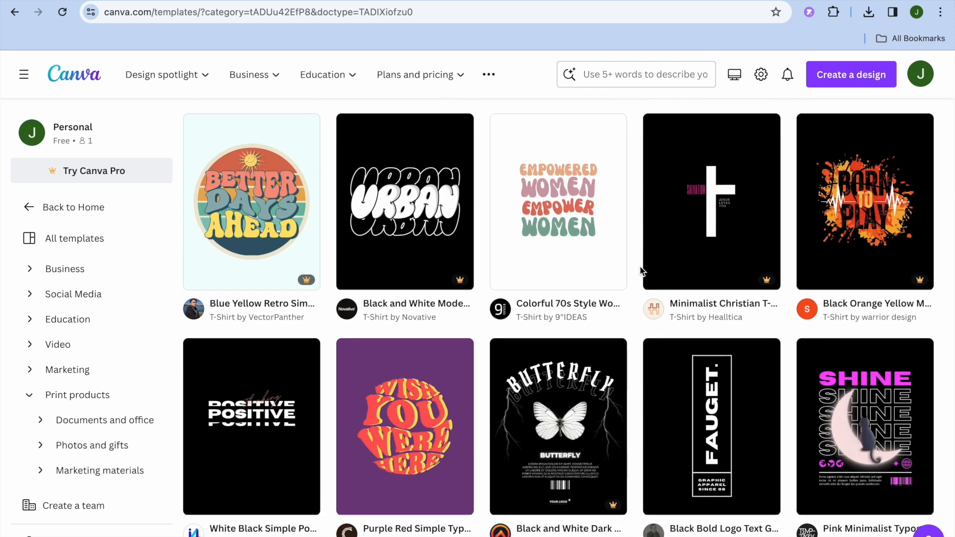
scroll(640, 270, up, 8)
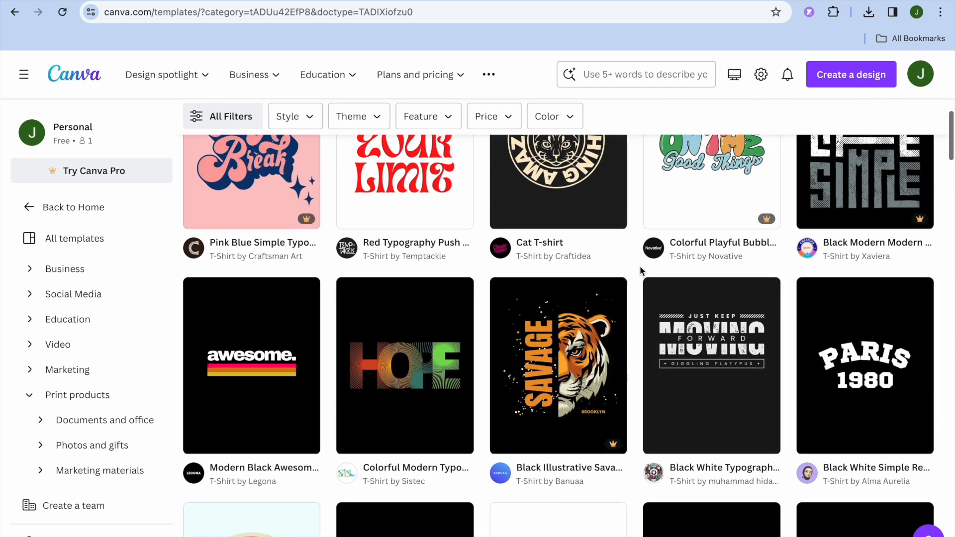
scroll(640, 270, up, 8)
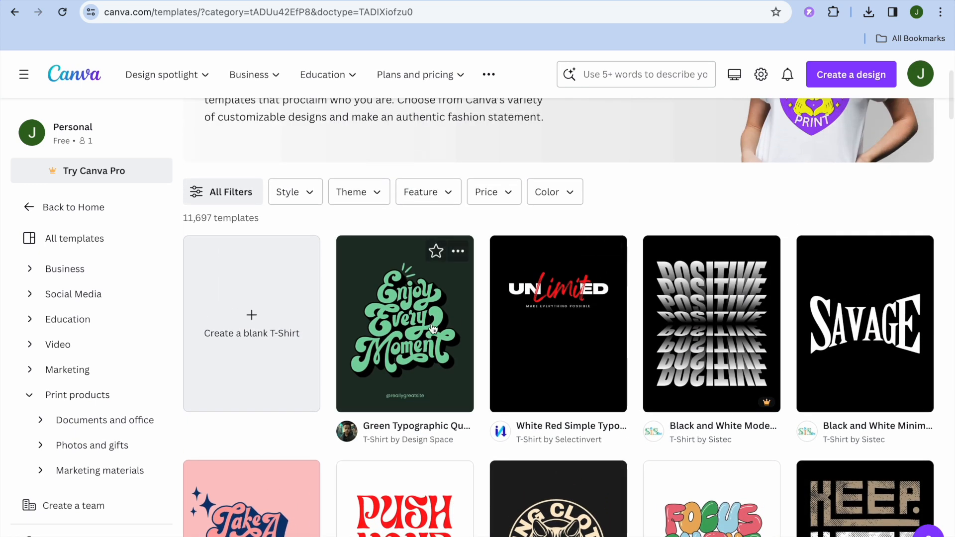
click(416, 341)
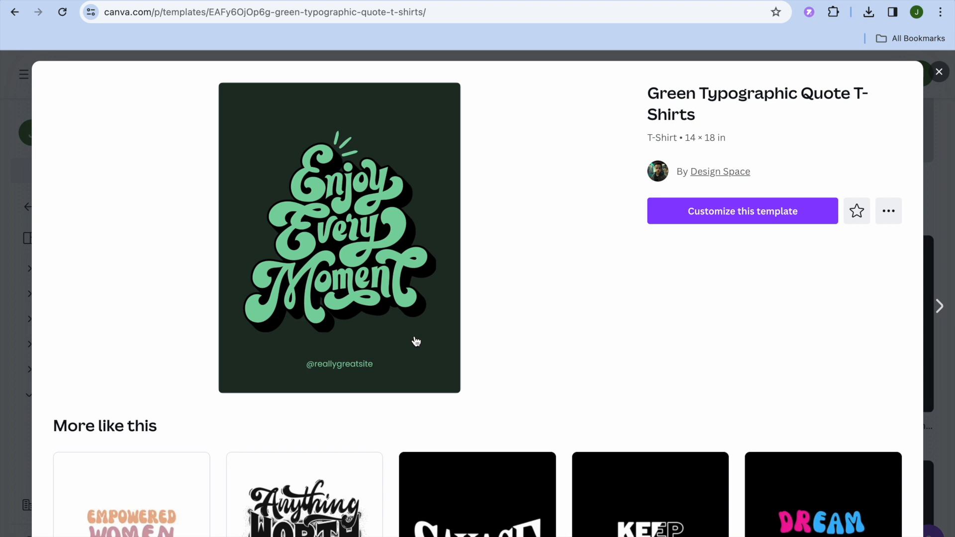
click(732, 212)
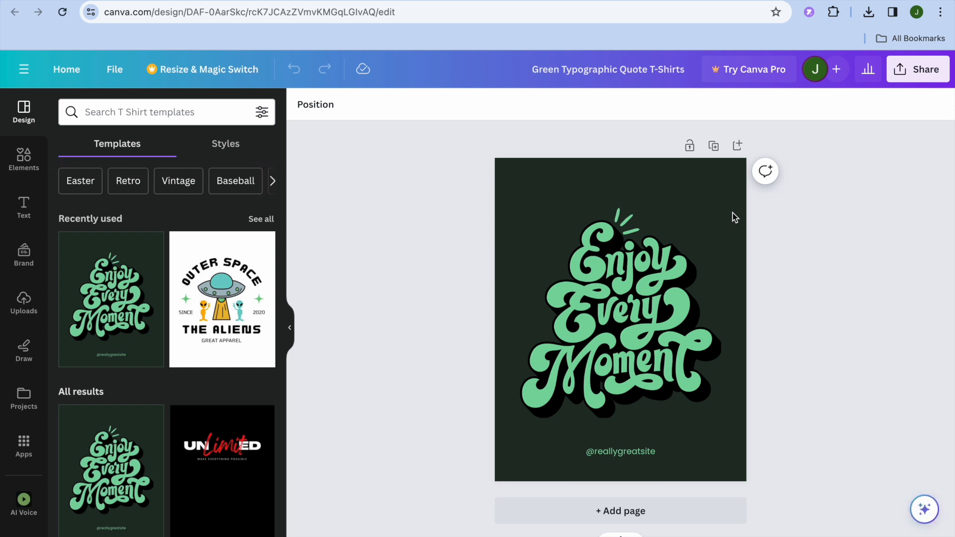
click(617, 289)
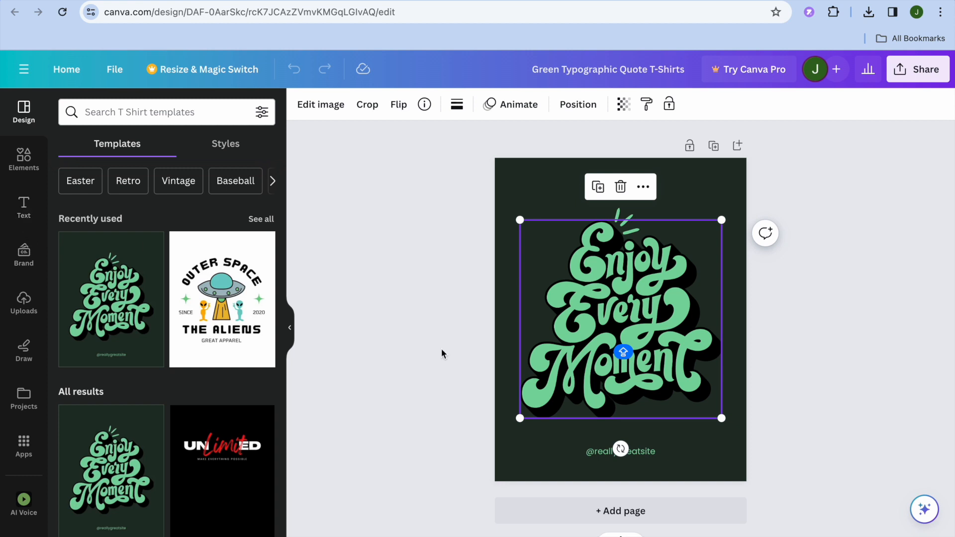
double_click(596, 452)
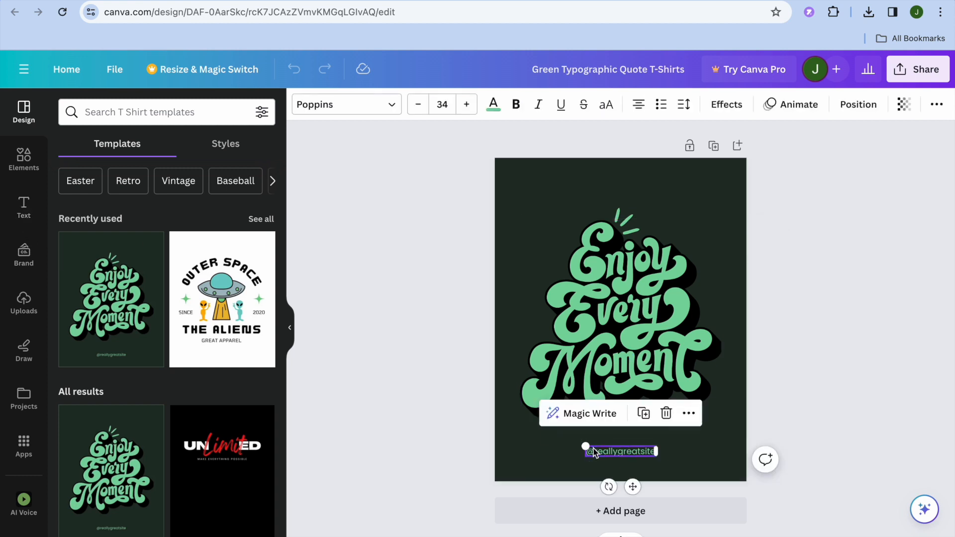
click(666, 413)
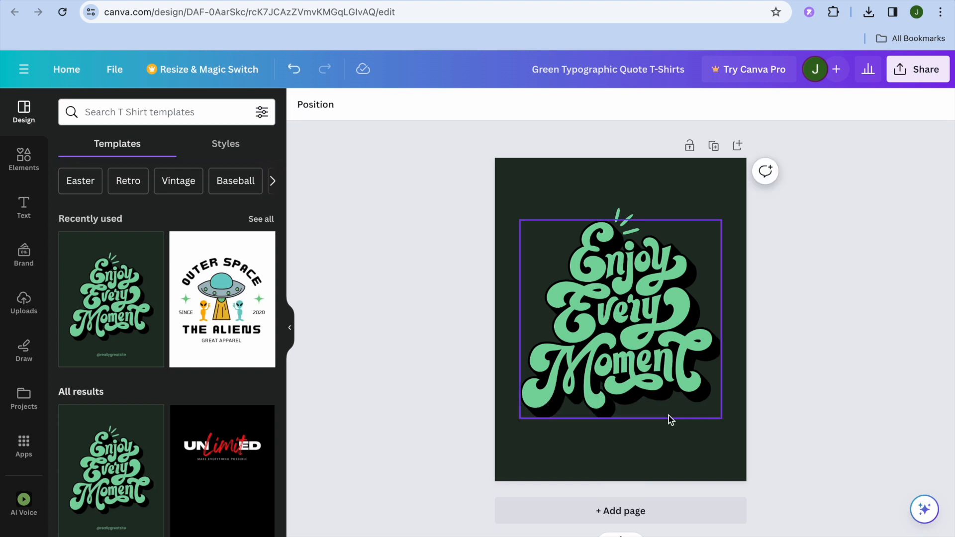
Download the finished T-shirt design as a PNG file
click(912, 70)
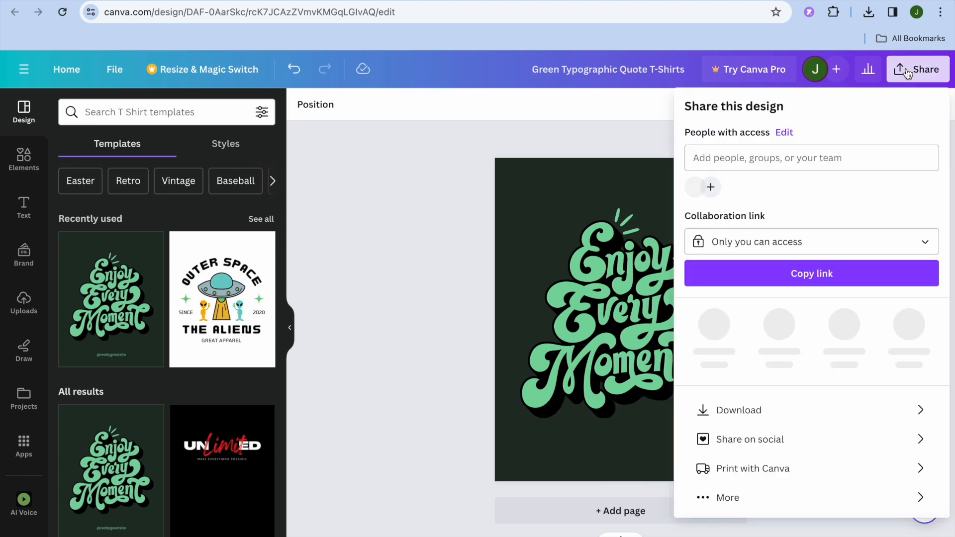
click(844, 403)
click(822, 318)
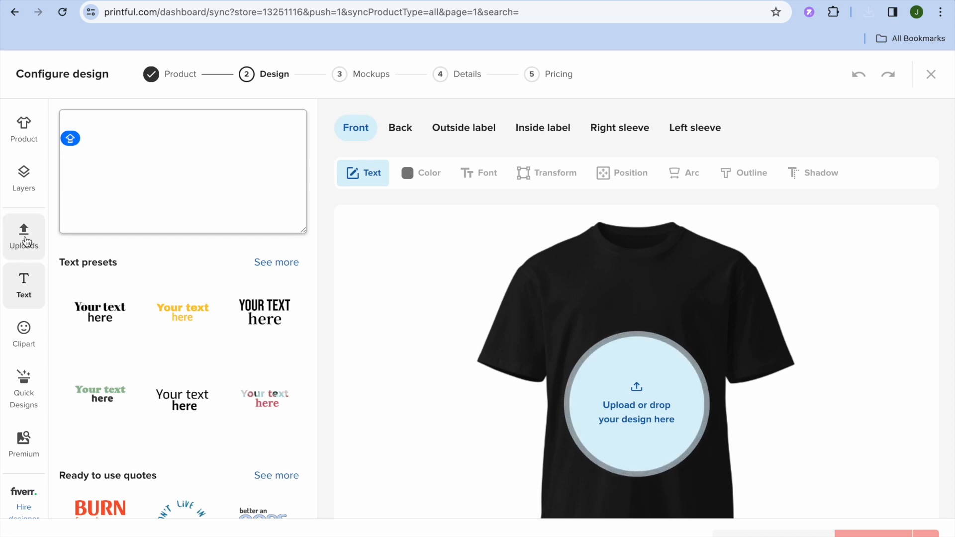
Upload Green Typographic Quote T-Shirts.png from the Downloads folder to the Printful file library
click(25, 234)
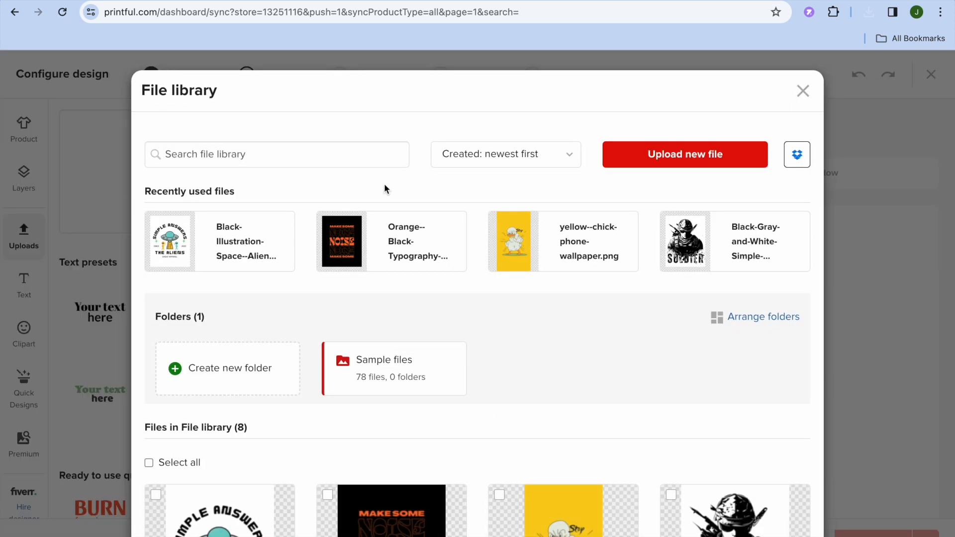
click(666, 155)
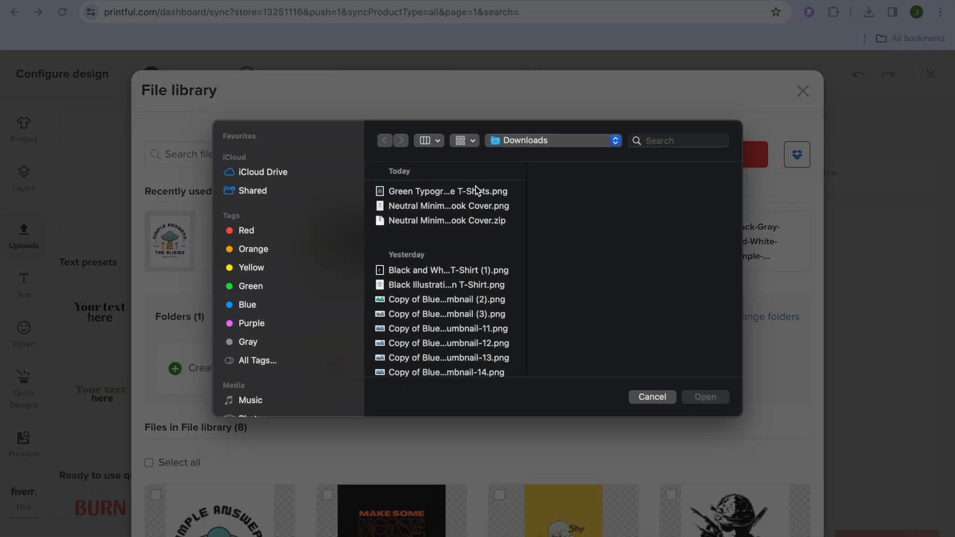
click(475, 195)
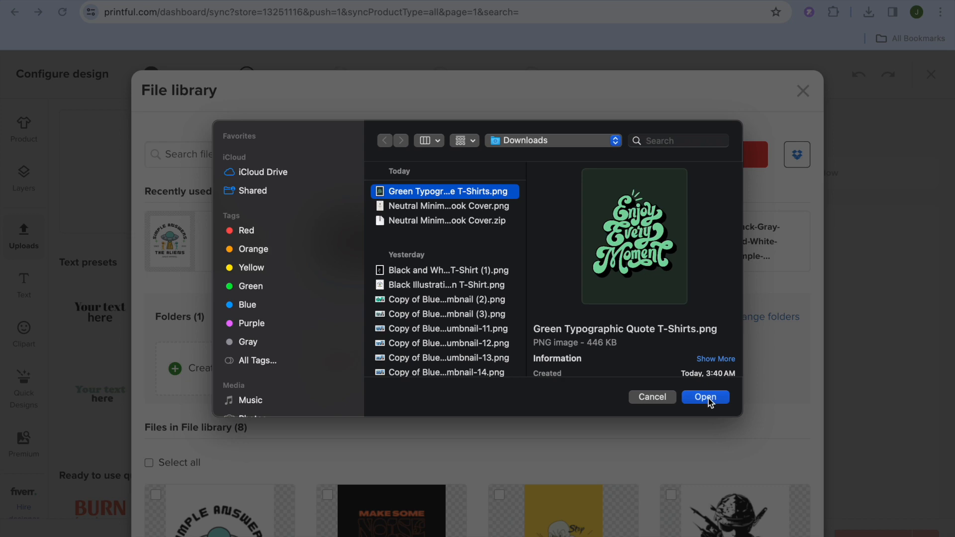
click(707, 398)
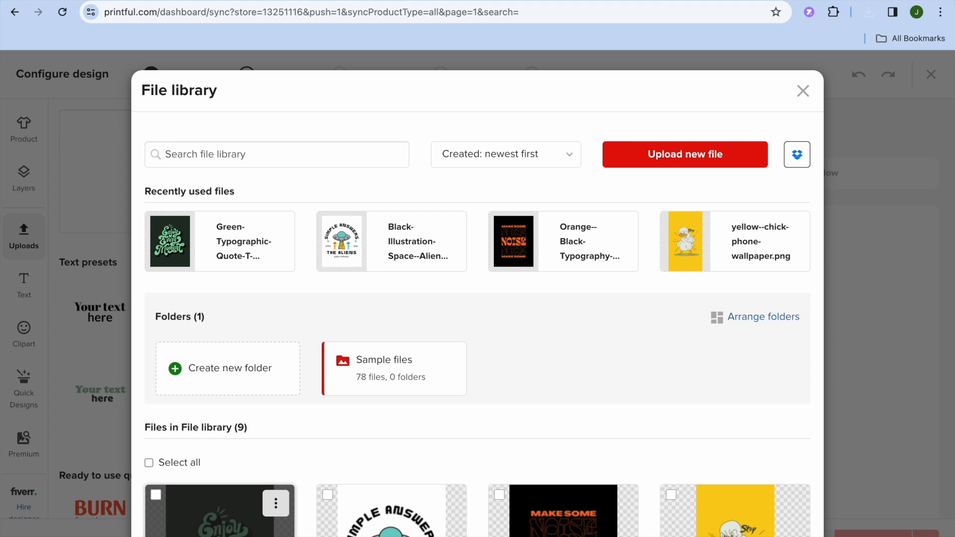
Place the Green Typographic Quote design on the shirt front and review the back, label and sleeve print areas
click(223, 525)
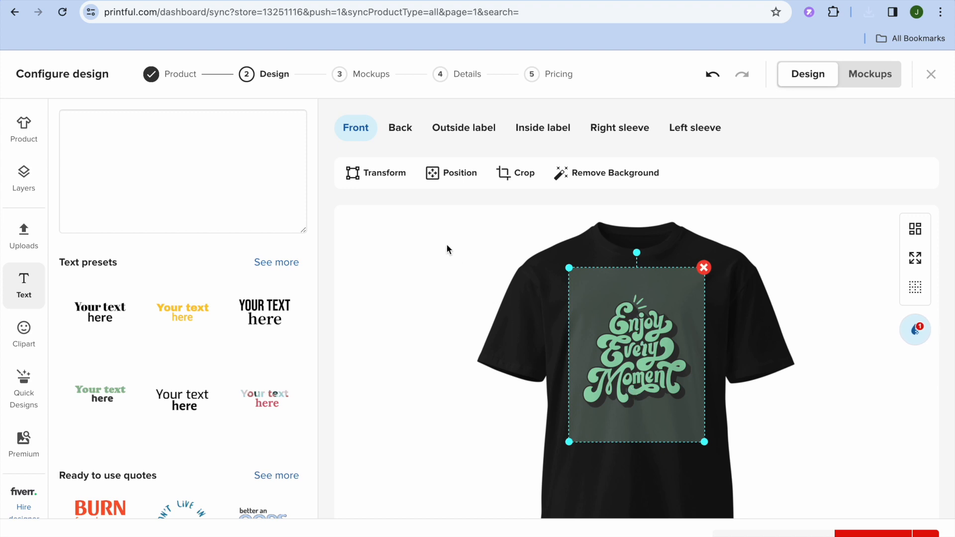
click(404, 133)
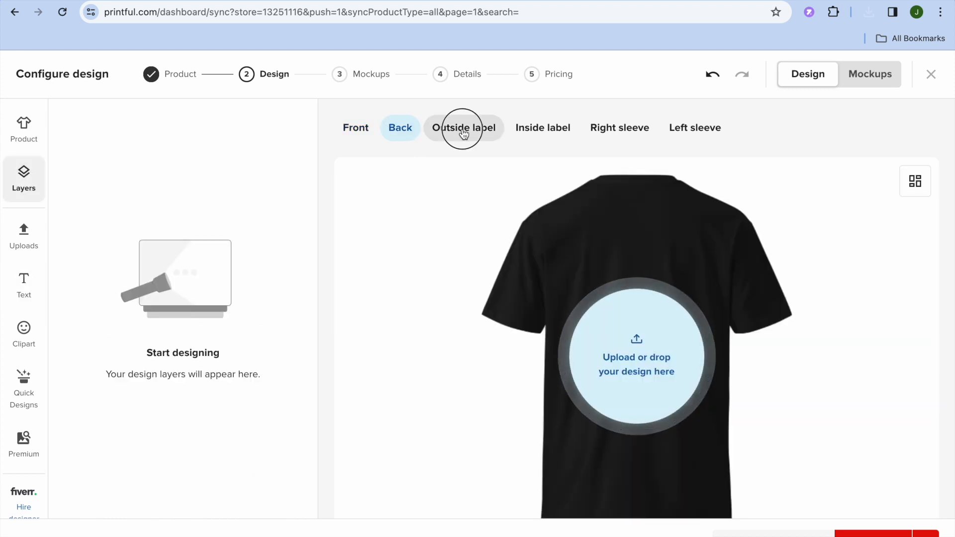
click(463, 132)
click(538, 139)
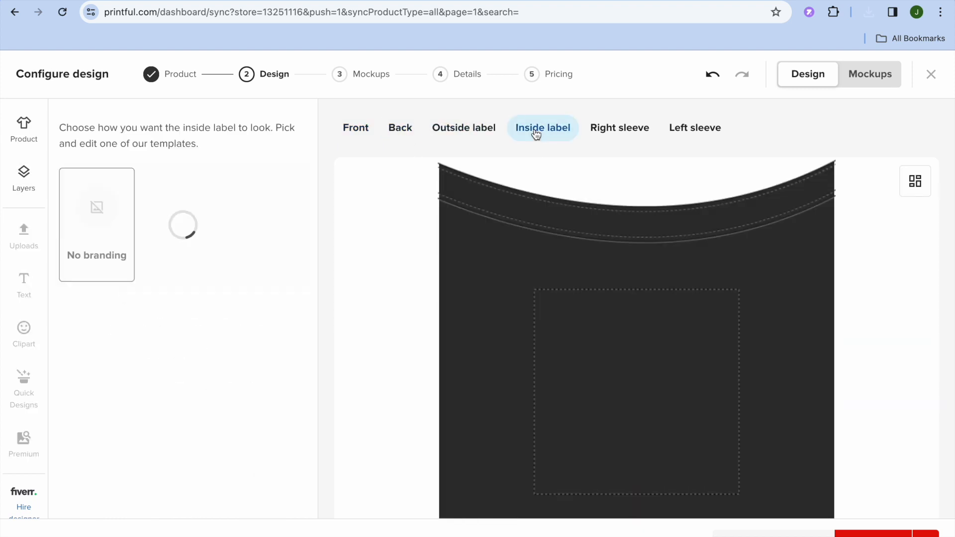
click(611, 140)
click(677, 134)
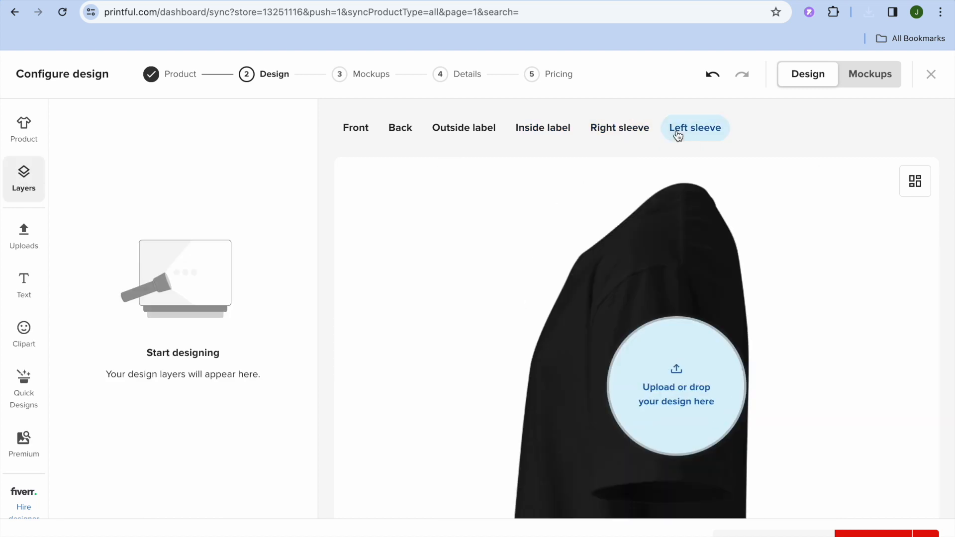
click(361, 134)
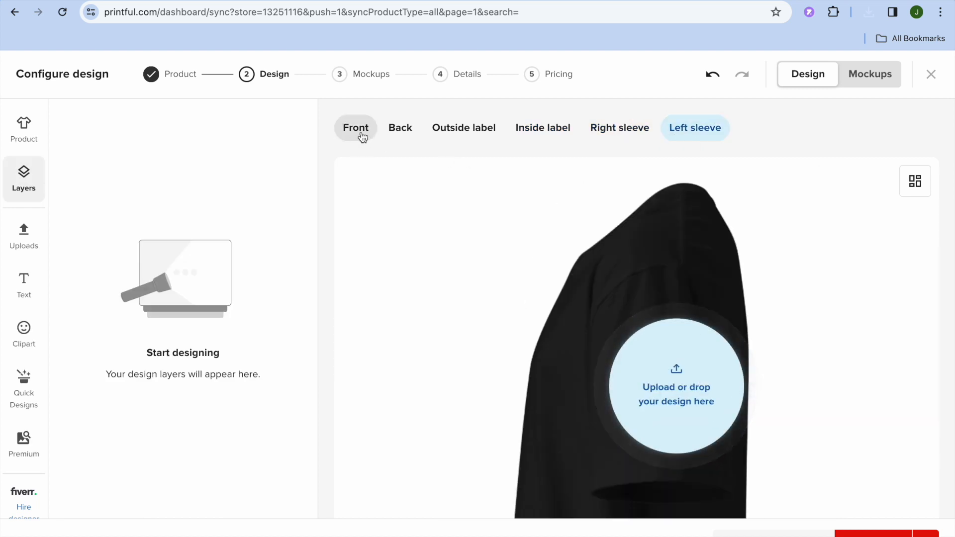
Proceed to the basic mockups and set the curly-haired model sitting on the floor as the main mockup image
click(866, 534)
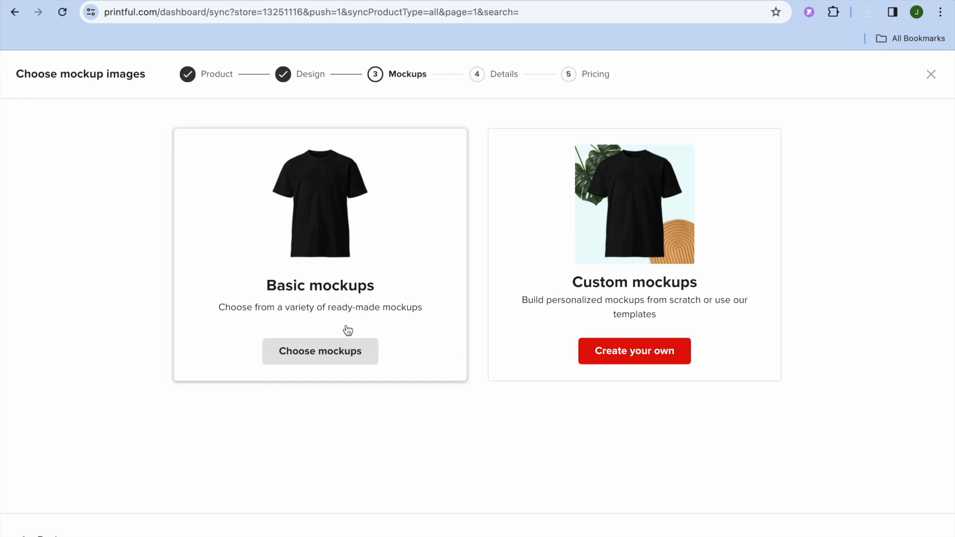
click(339, 355)
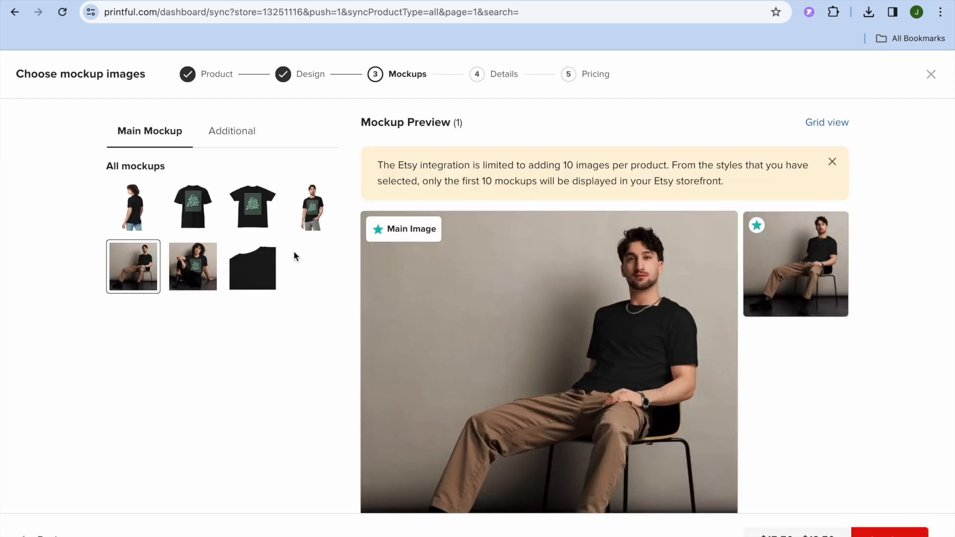
click(196, 263)
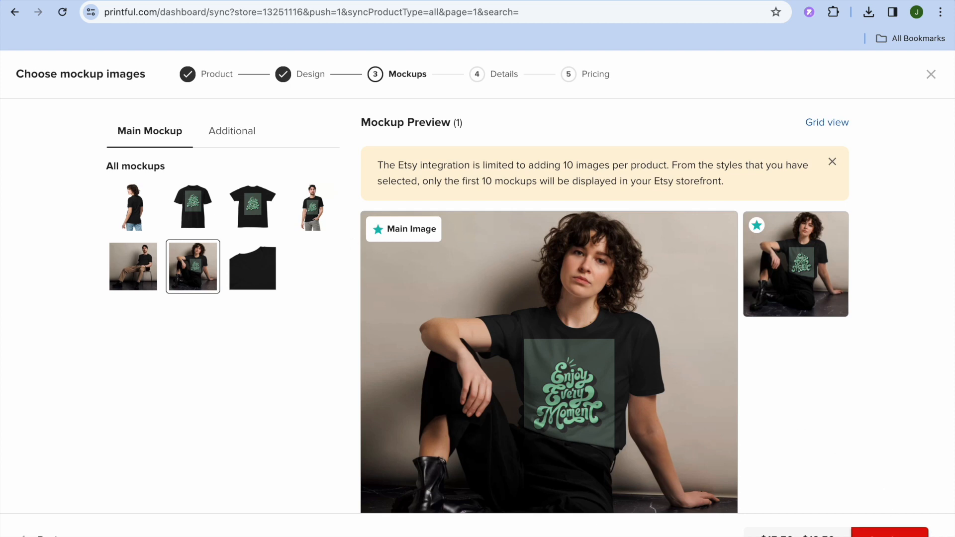
Continue to the product details and add "SIMPLE ANSWERS" in front of the product title "Unisex premium t-shirt"
click(889, 531)
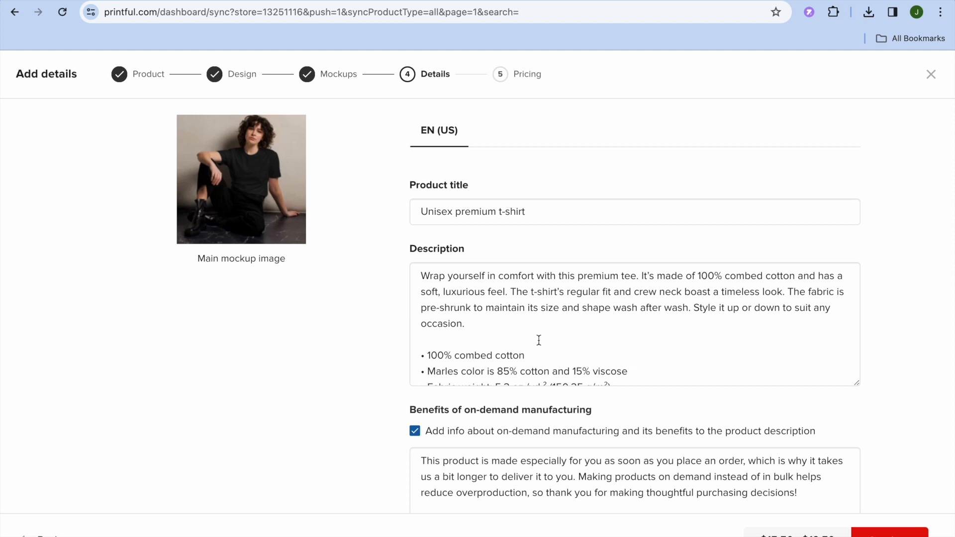
click(418, 211)
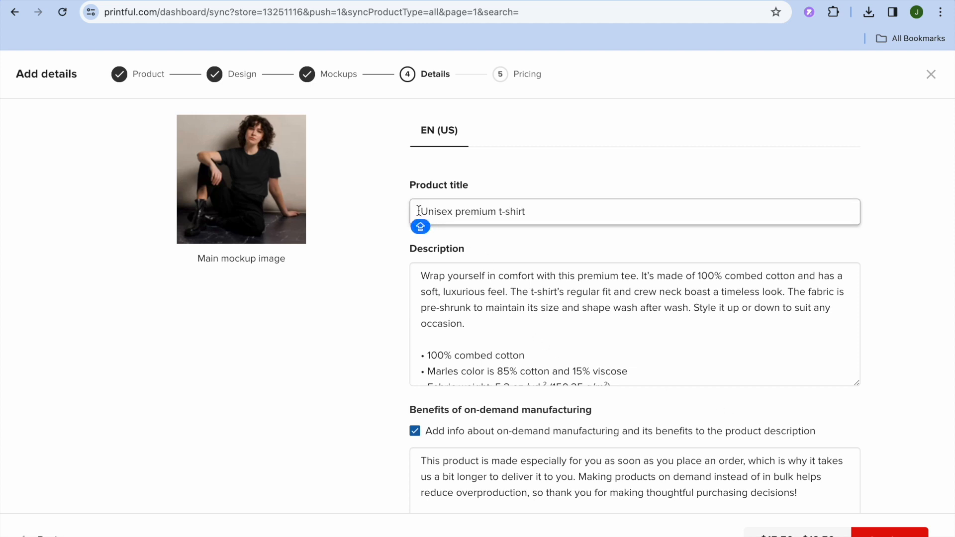
text(SIMPLE)
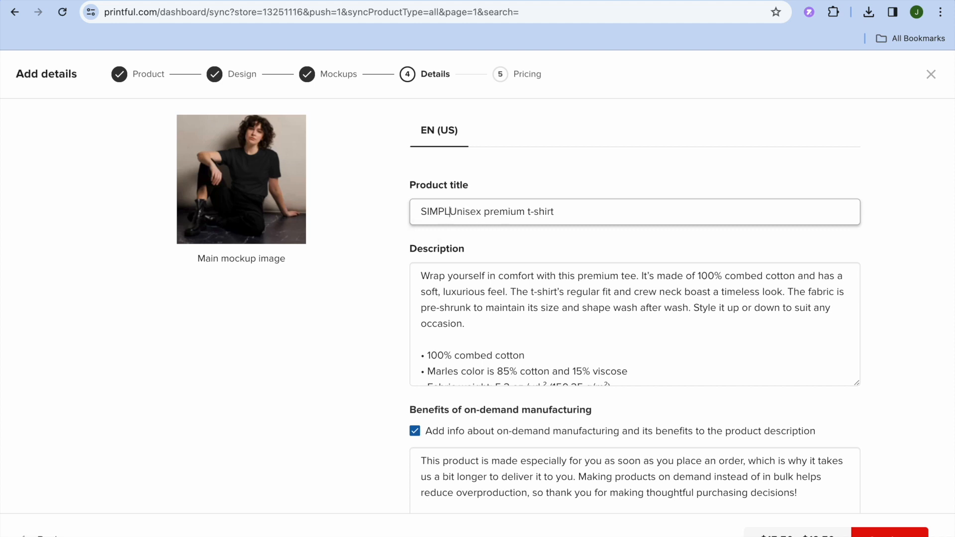
text( ANSW)
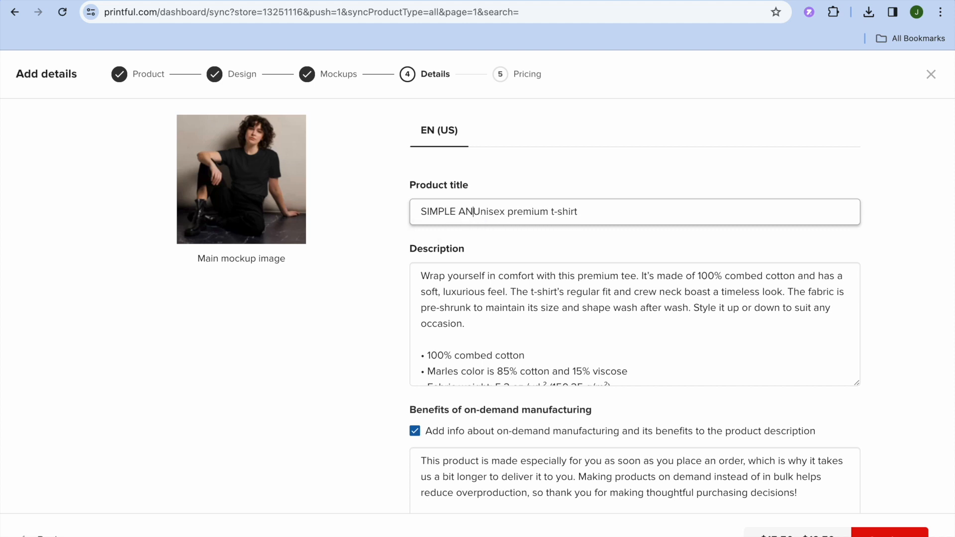
text(ERS)
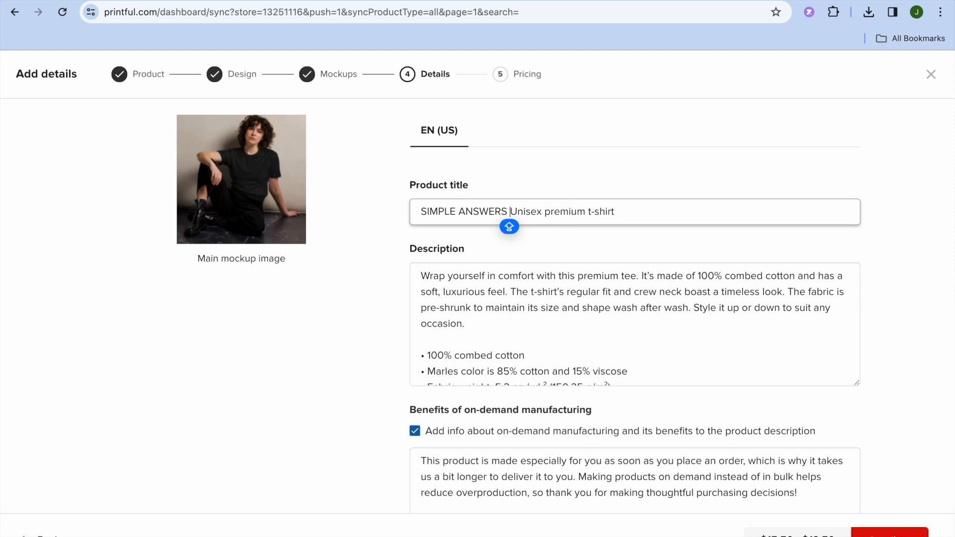
Proceed to pricing, check the bulk retail price adjustment options, and submit the T-shirt to the store
click(889, 534)
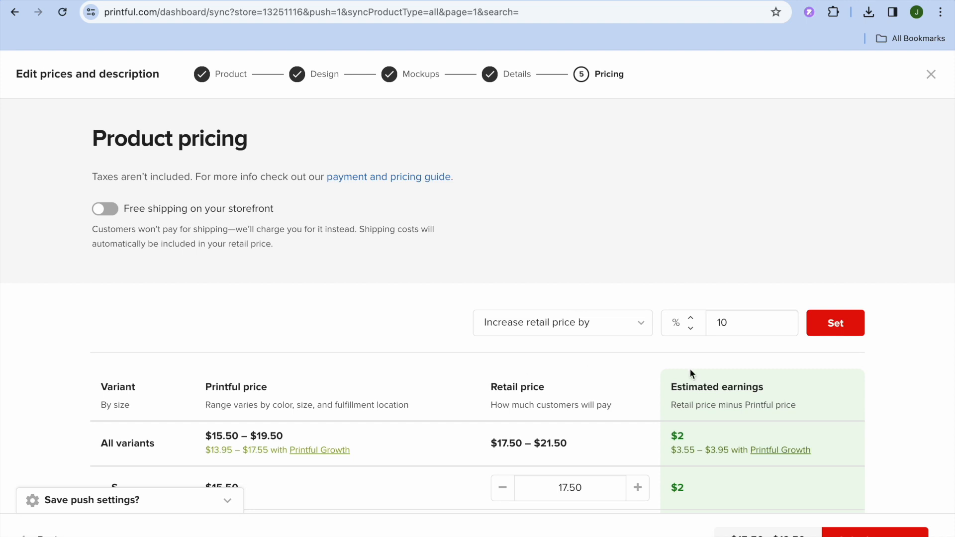
click(638, 326)
click(638, 327)
click(876, 531)
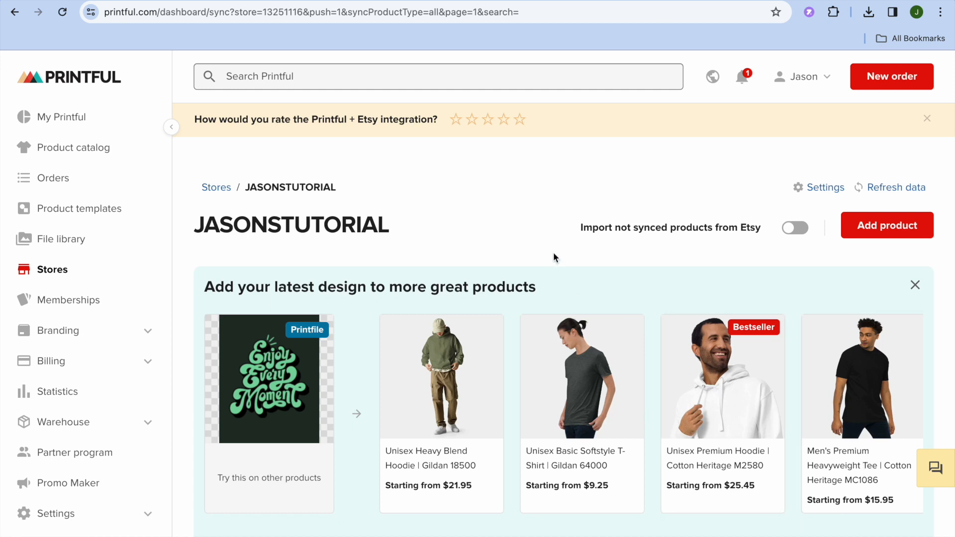
Find the SIMPLE ANSWERS Unisex premium t-shirt in the store's product list and check its available actions
scroll(549, 254, down, 7)
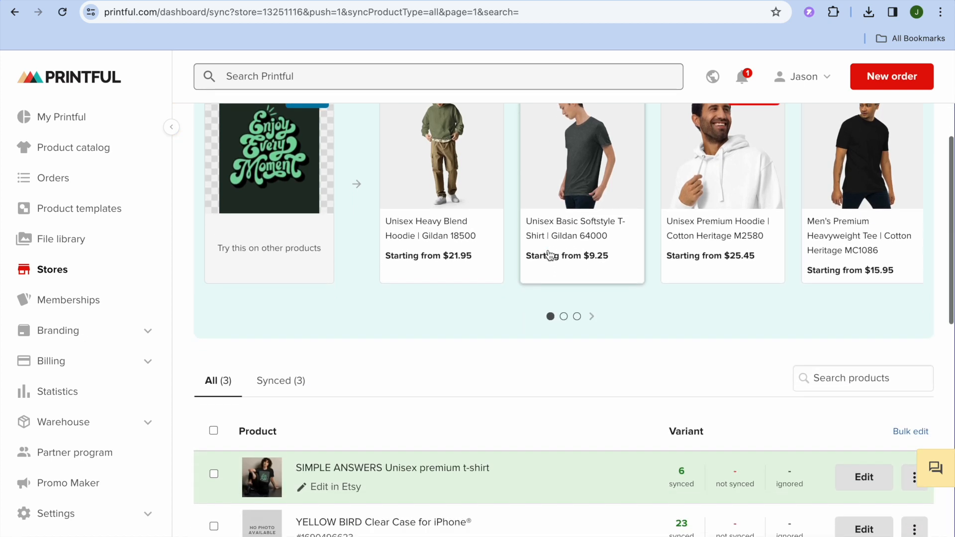
scroll(548, 254, down, 2)
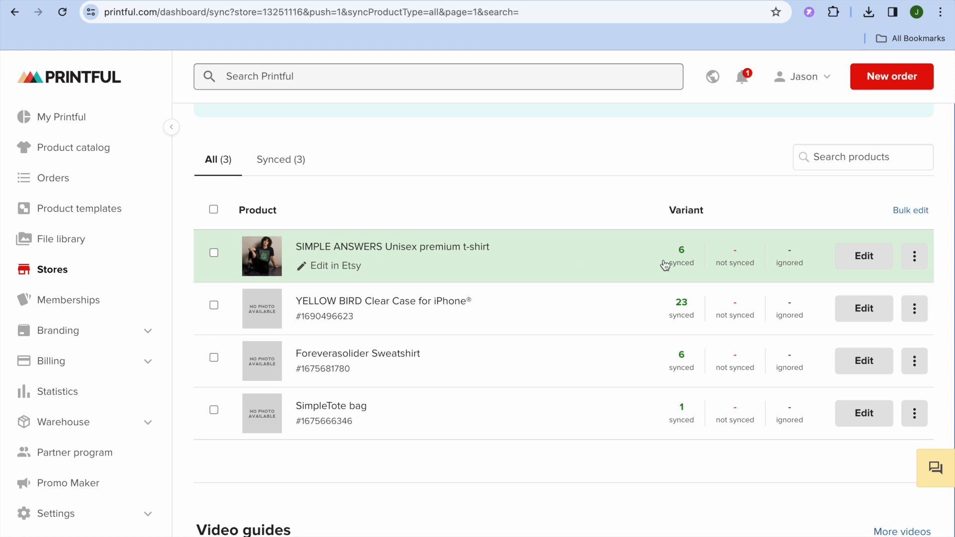
click(914, 258)
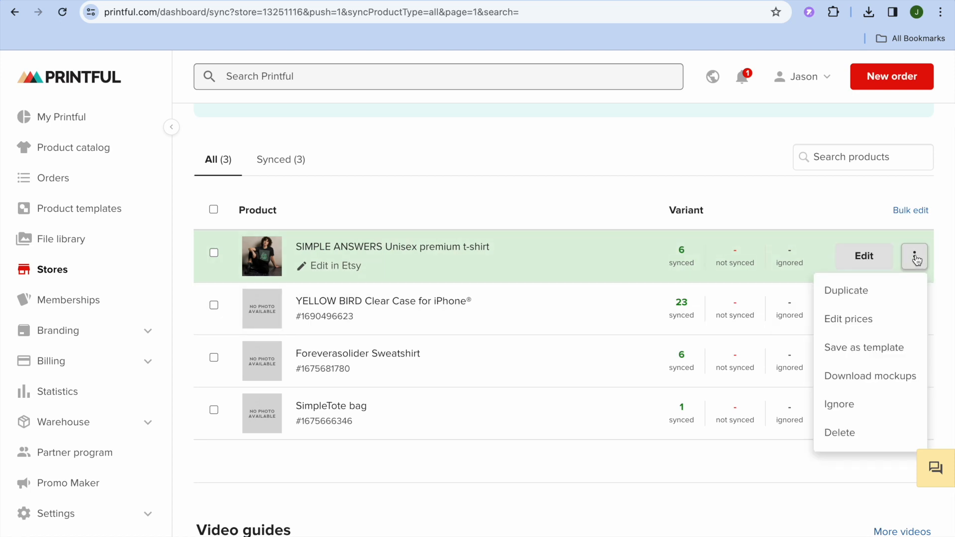
click(915, 258)
click(914, 257)
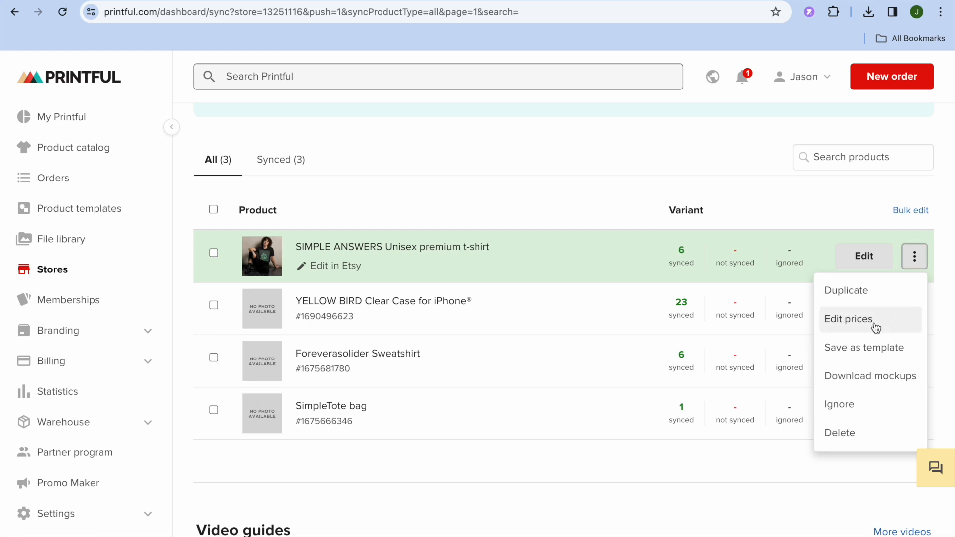
click(815, 201)
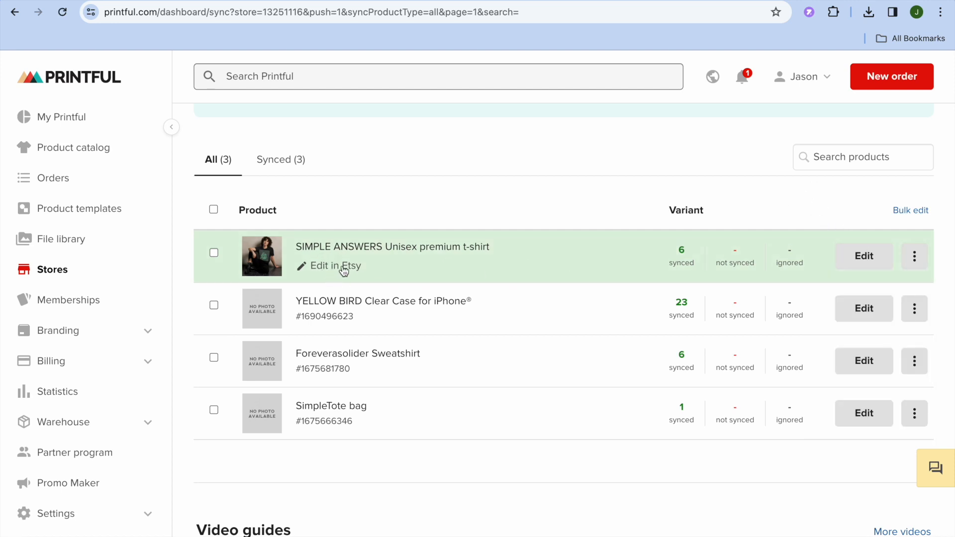
Open the SIMPLE ANSWERS T-shirt listing in Etsy and review its photos, details, description, variations, shipping and returns sections
click(336, 267)
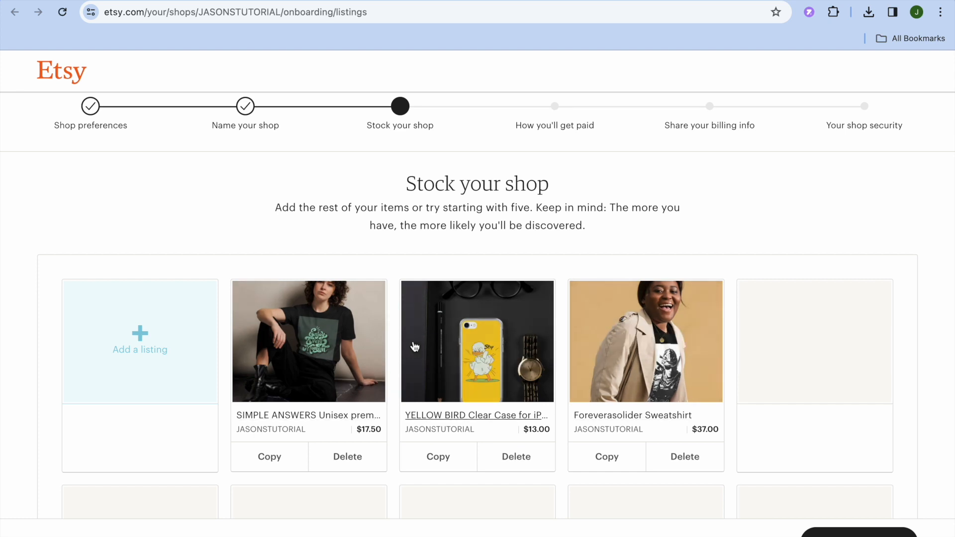
click(317, 373)
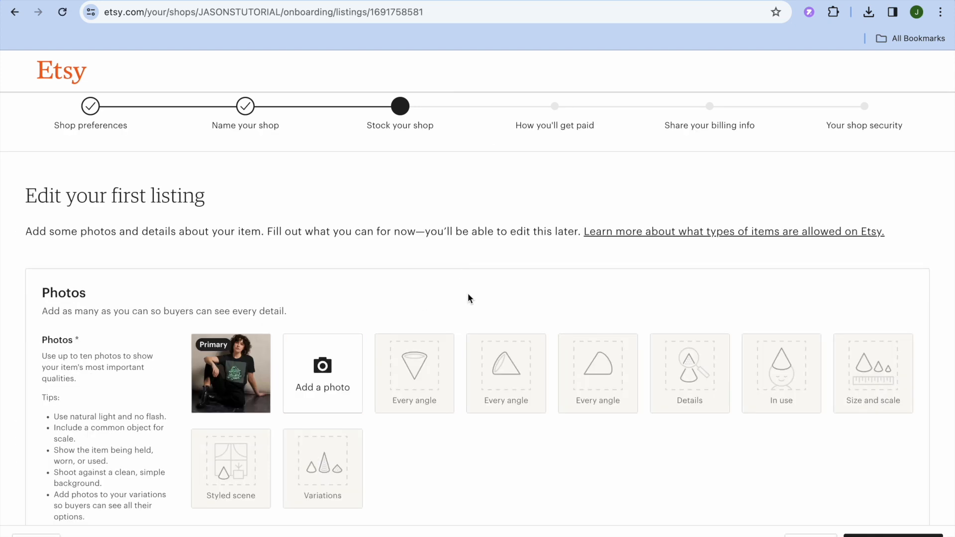
scroll(468, 298, down, 7)
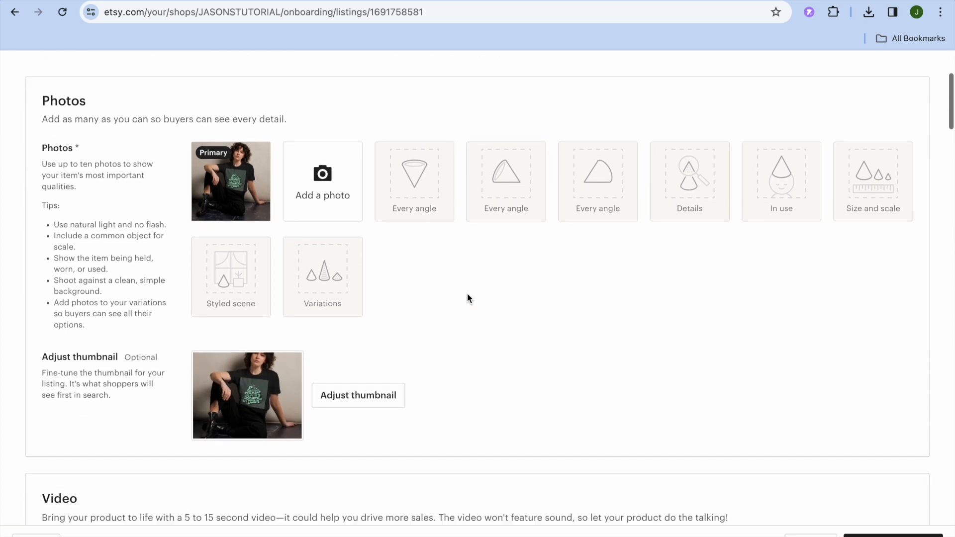
scroll(467, 294, down, 10)
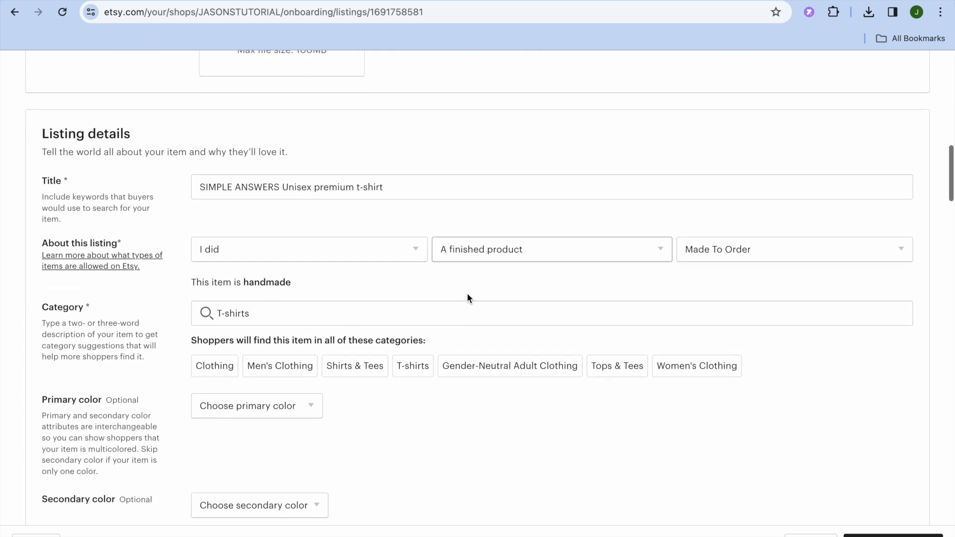
scroll(467, 298, down, 1)
scroll(467, 293, down, 12)
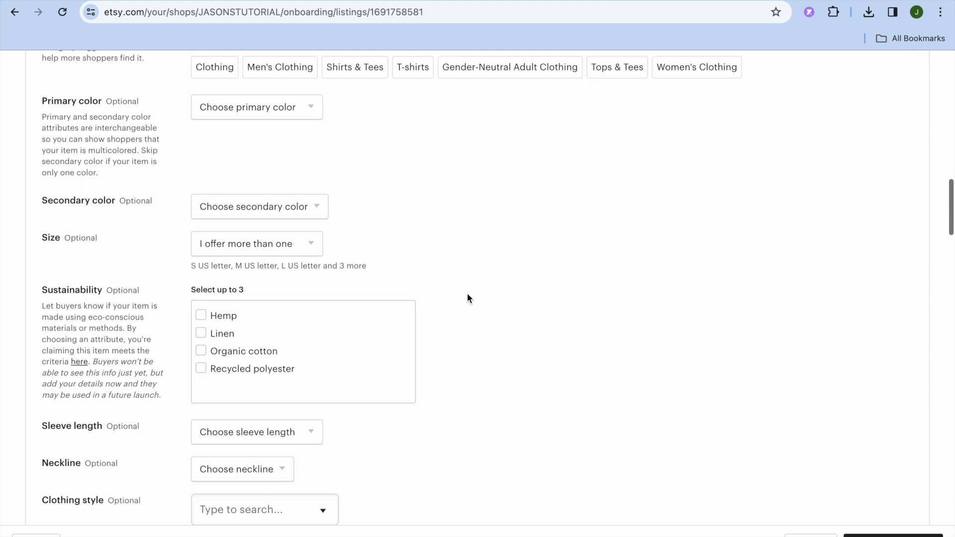
scroll(467, 293, down, 11)
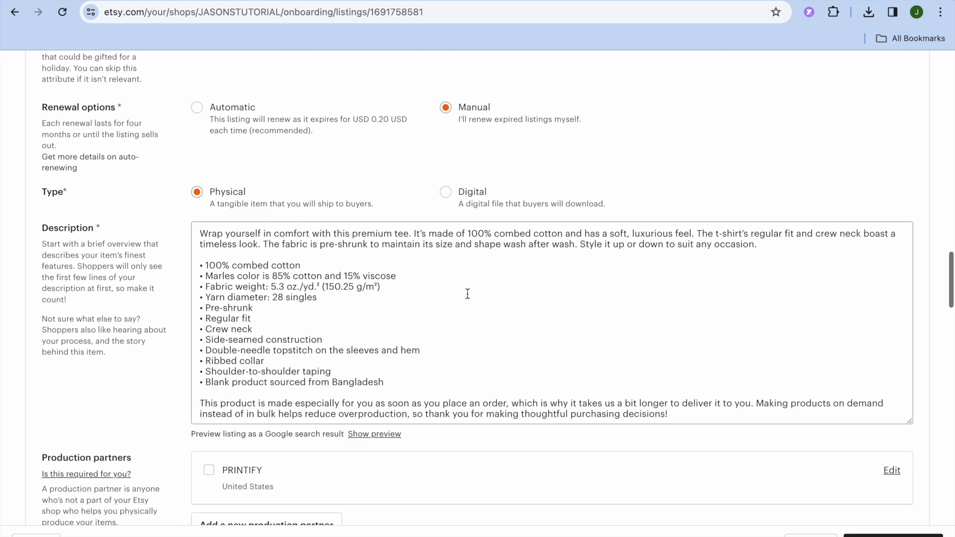
scroll(468, 293, down, 10)
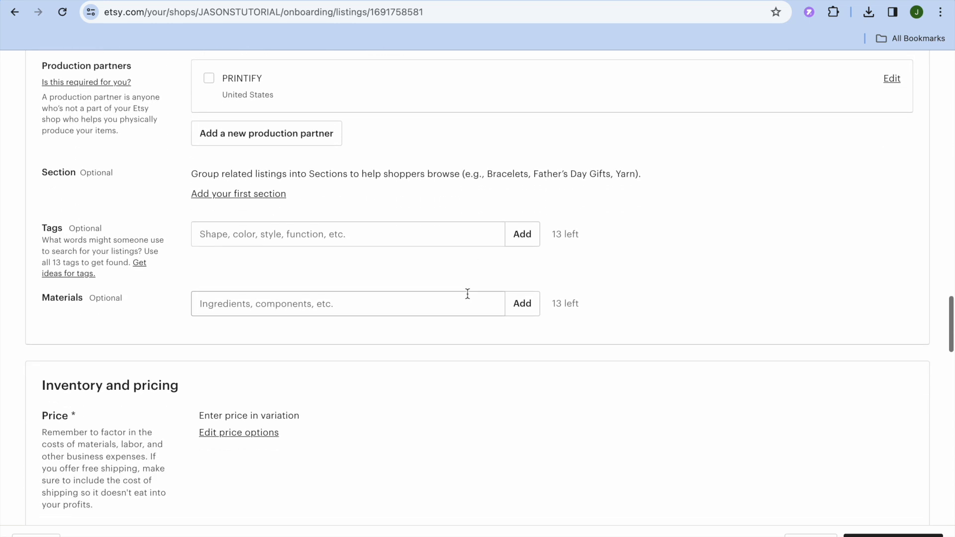
scroll(467, 298, down, 11)
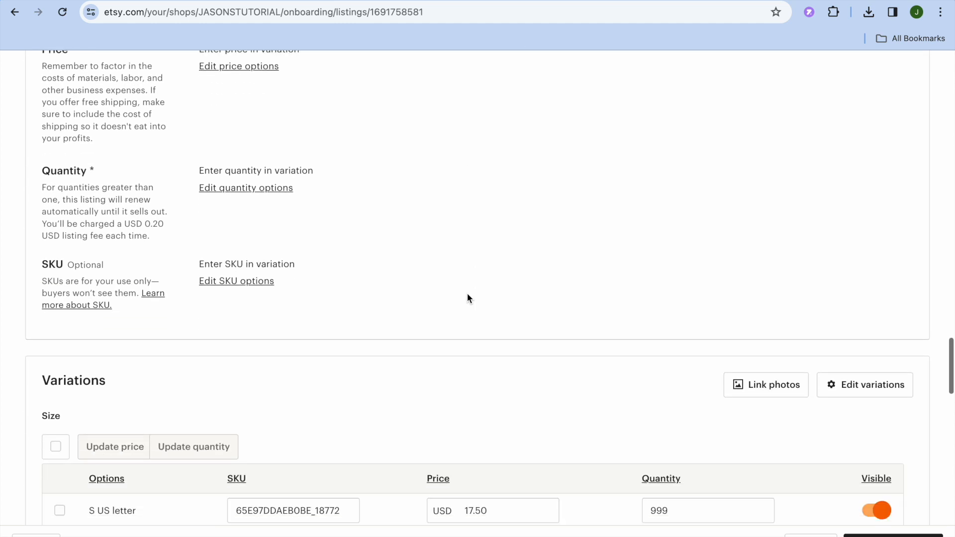
scroll(467, 298, down, 11)
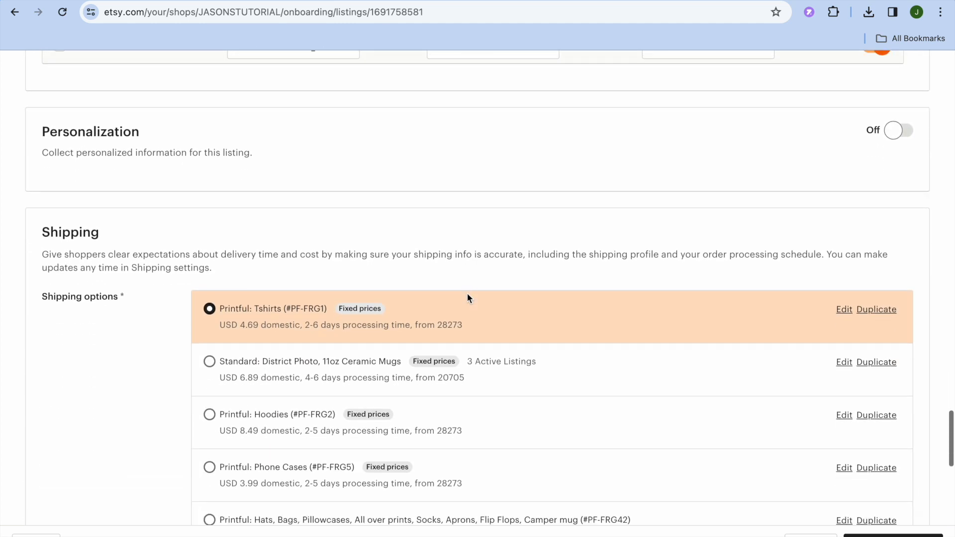
scroll(467, 293, down, 9)
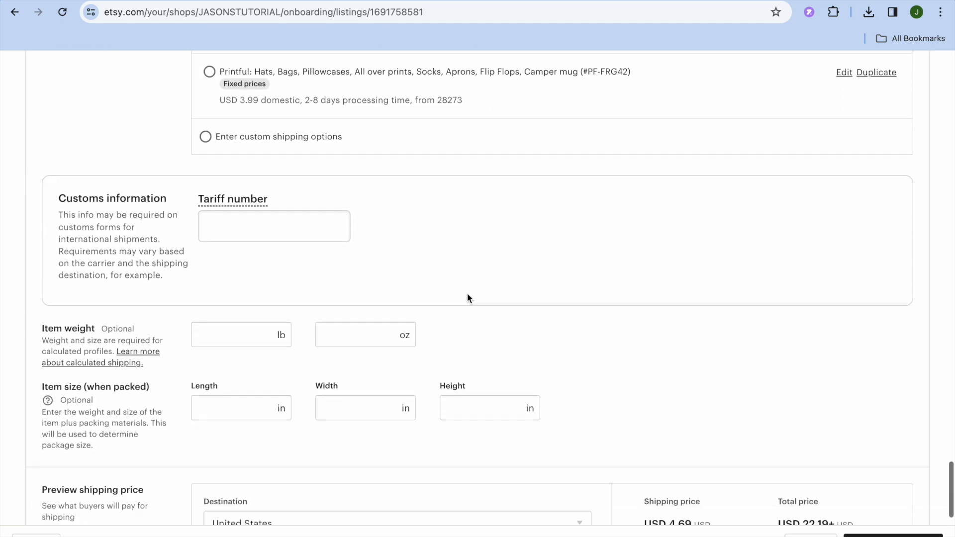
scroll(467, 297, down, 3)
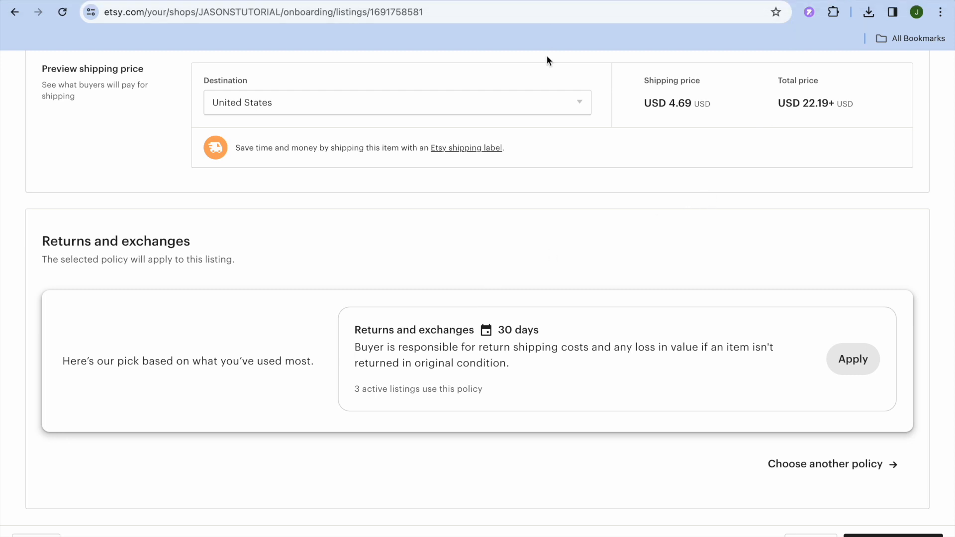
Switch back to Printful and browse the product catalog's suggested items, shopping categories and new offers
click(545, 1)
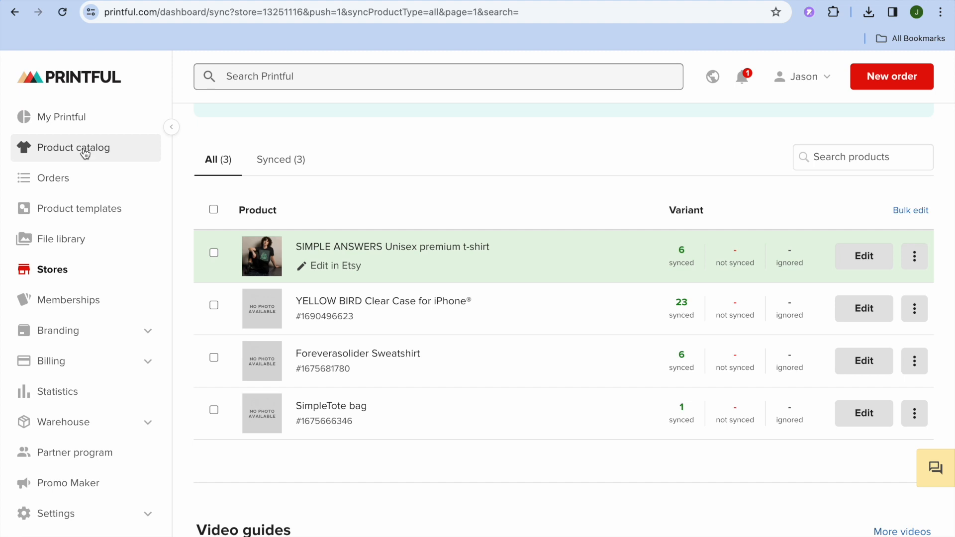
click(84, 157)
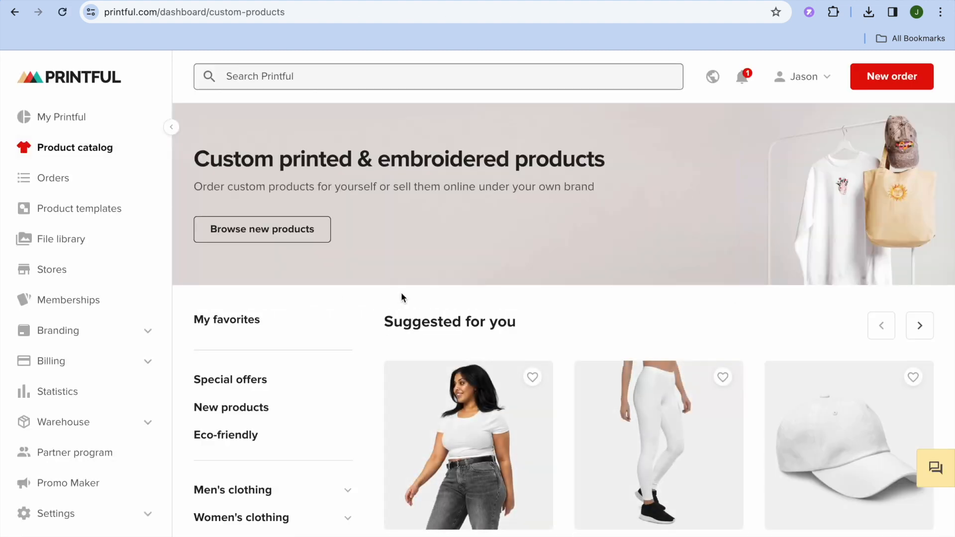
scroll(401, 292, down, 5)
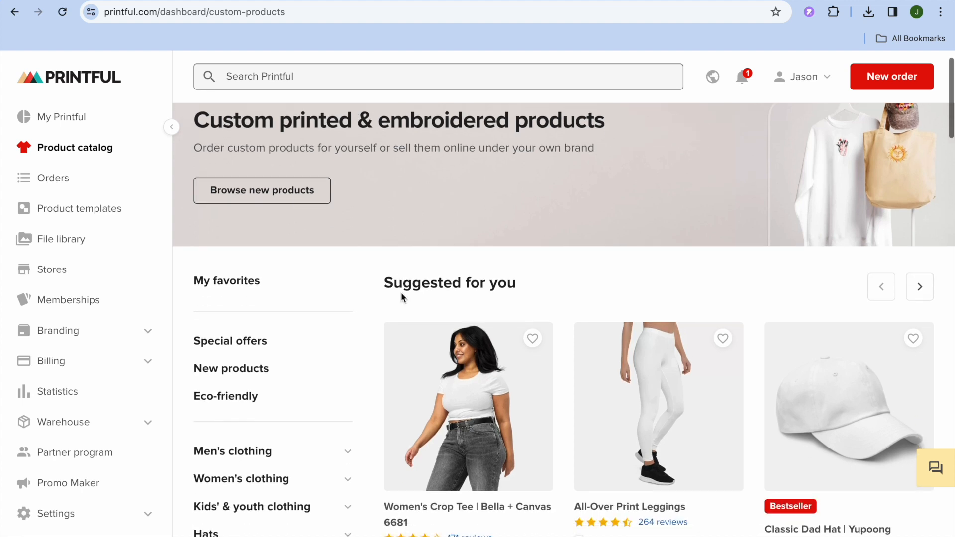
scroll(402, 297, up, 1)
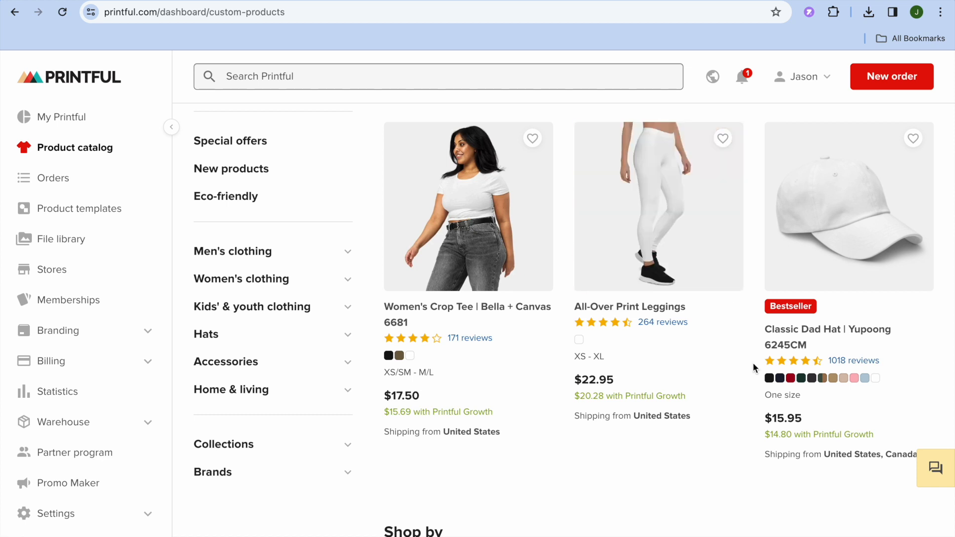
scroll(753, 365, down, 5)
scroll(755, 368, down, 4)
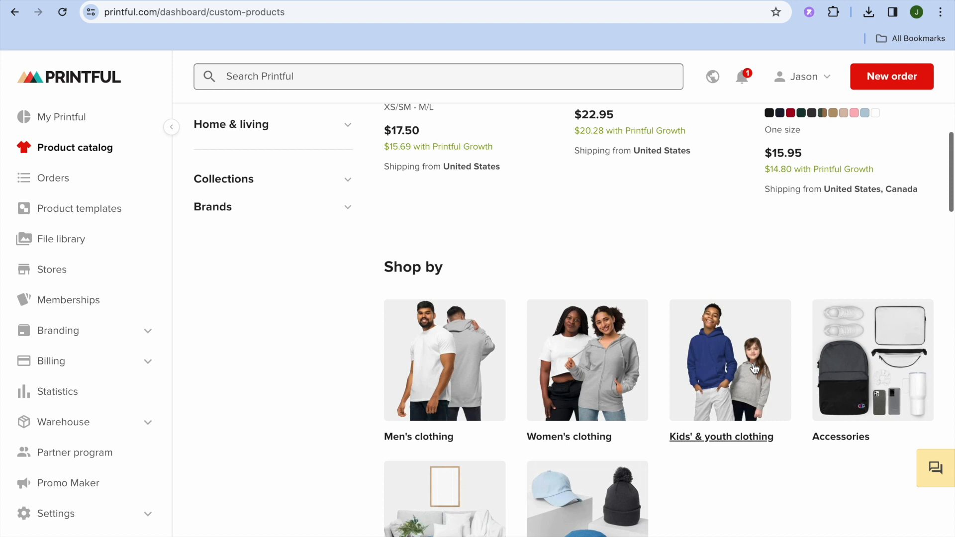
scroll(753, 368, down, 3)
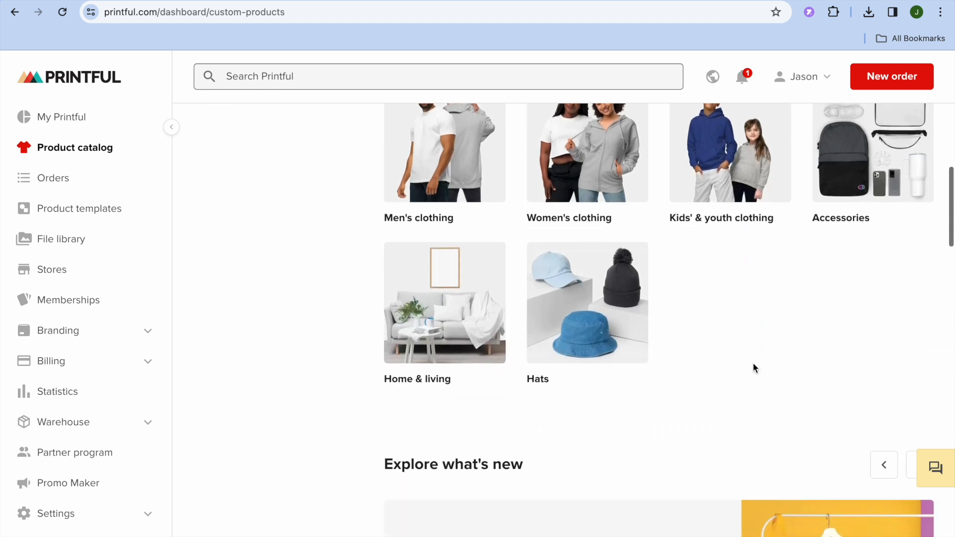
scroll(753, 368, down, 3)
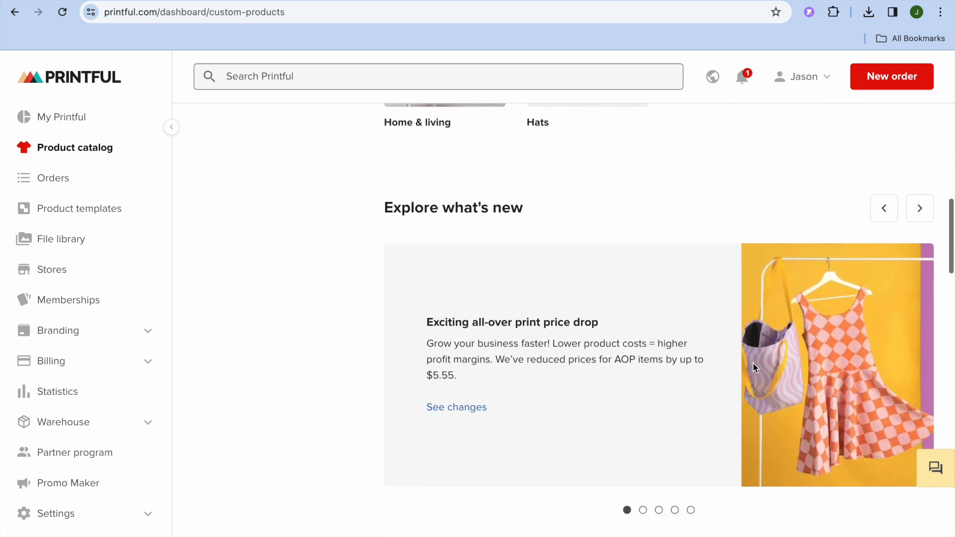
scroll(753, 368, up, 1)
scroll(753, 367, up, 4)
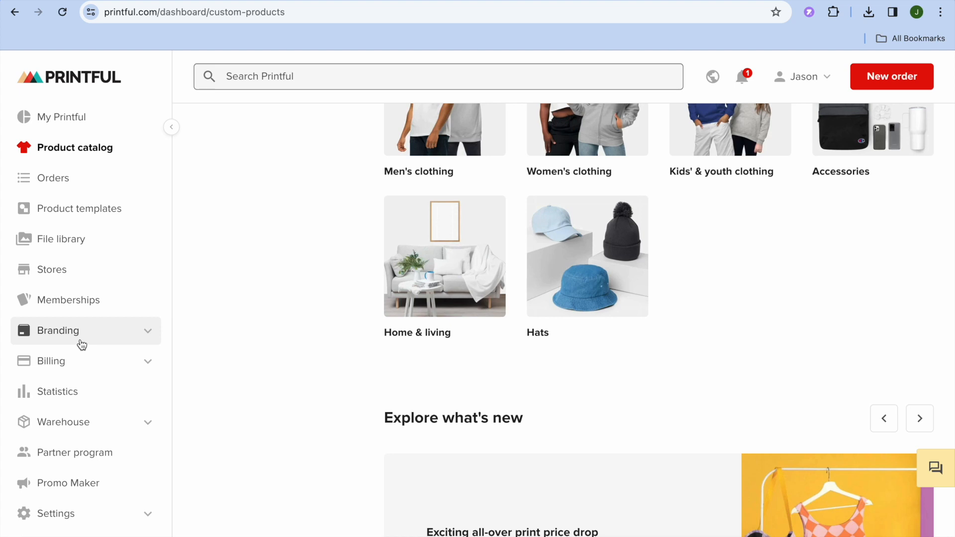
Open Printful's branding options
click(83, 343)
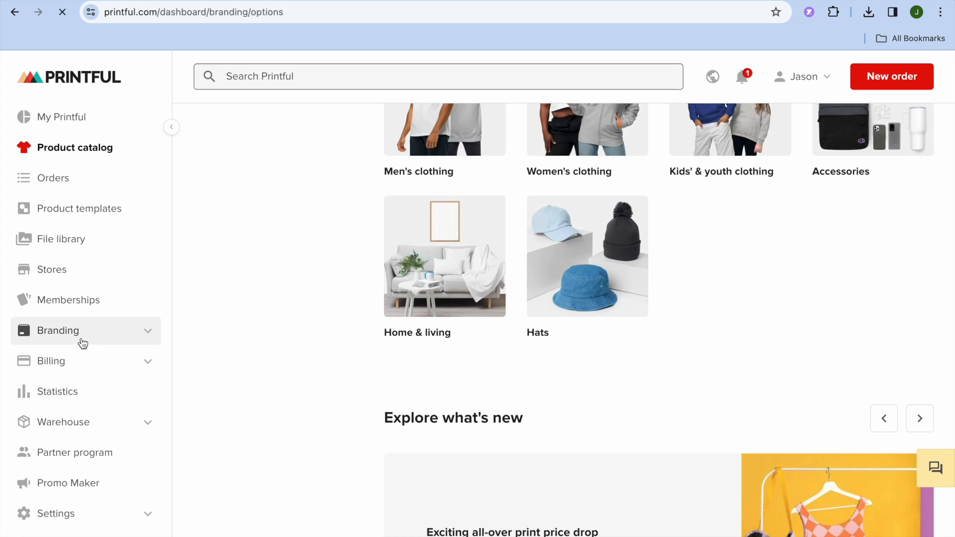